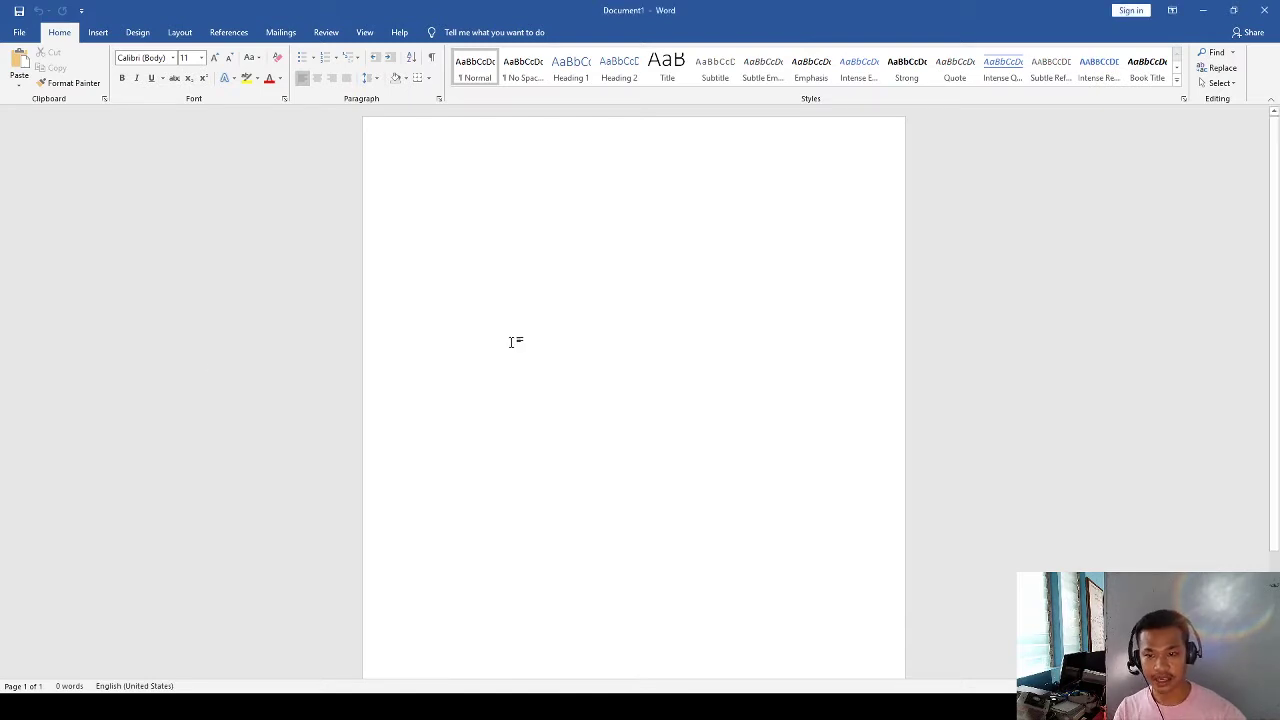
Paste the signature photo and rotate it a quarter turn so the scribble reads upright
key(ctrl+v)
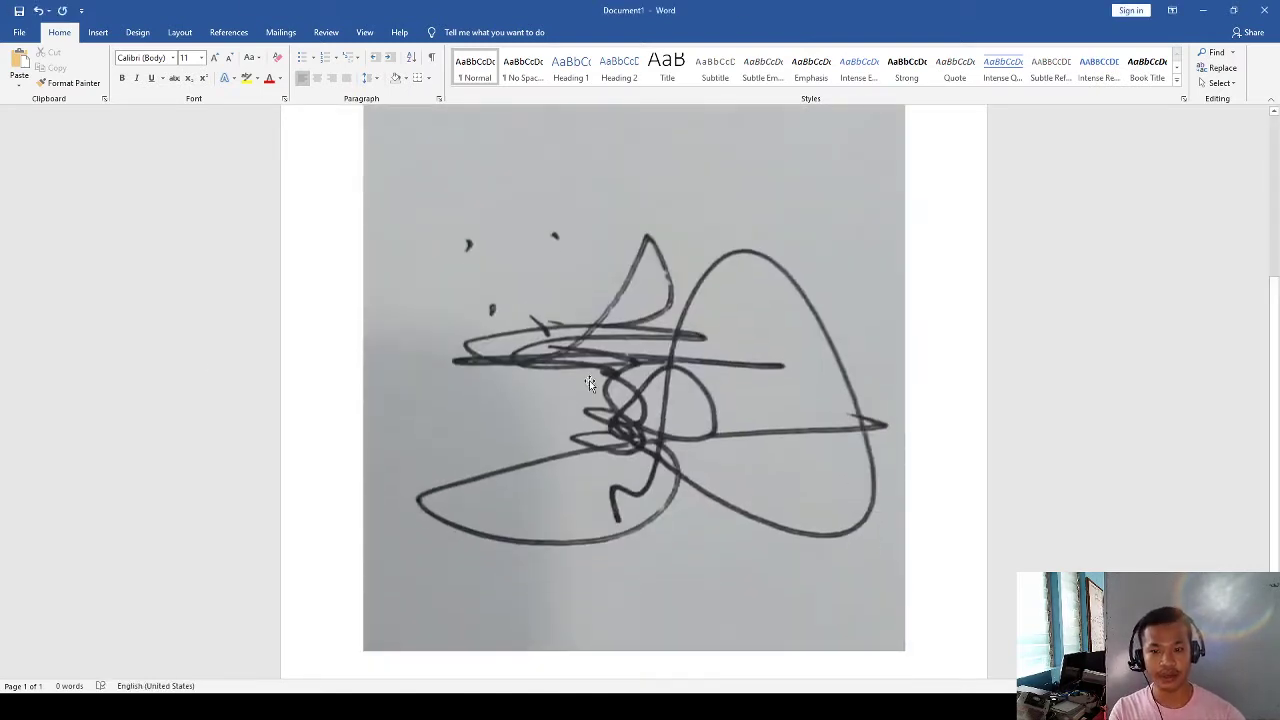
click(589, 382)
scroll(589, 370, up, 5)
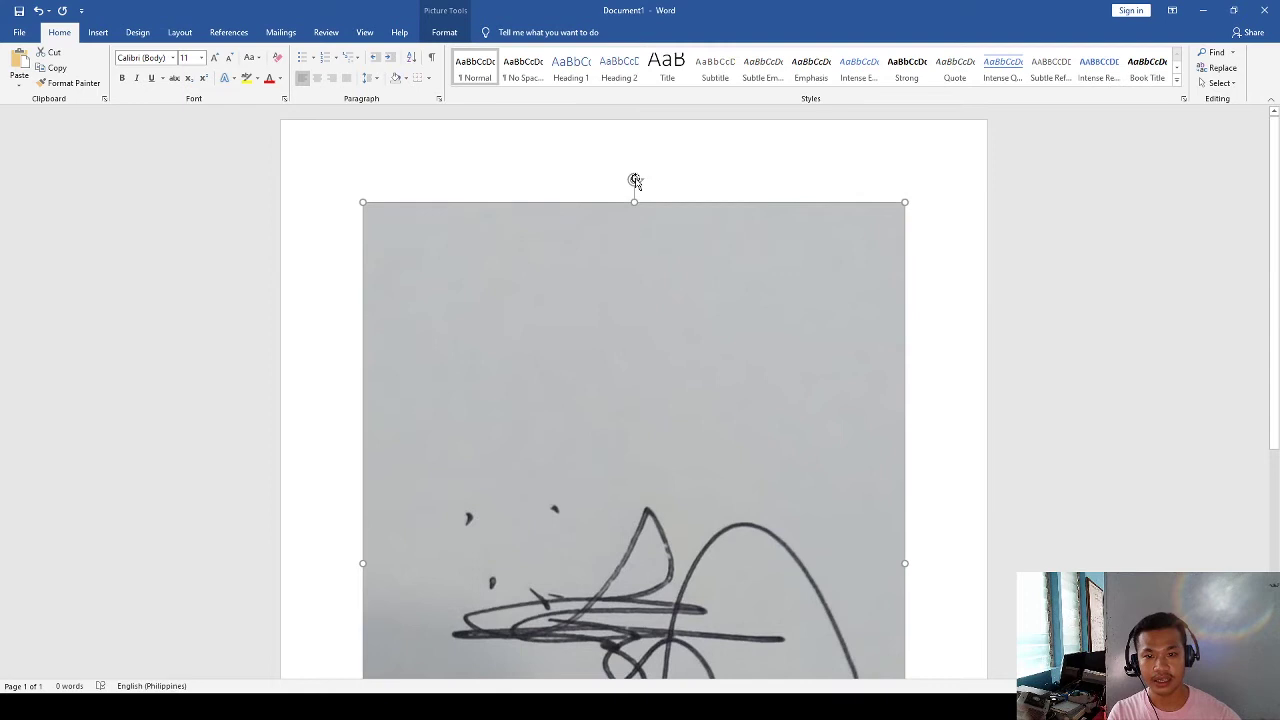
drag(635, 181, 752, 563)
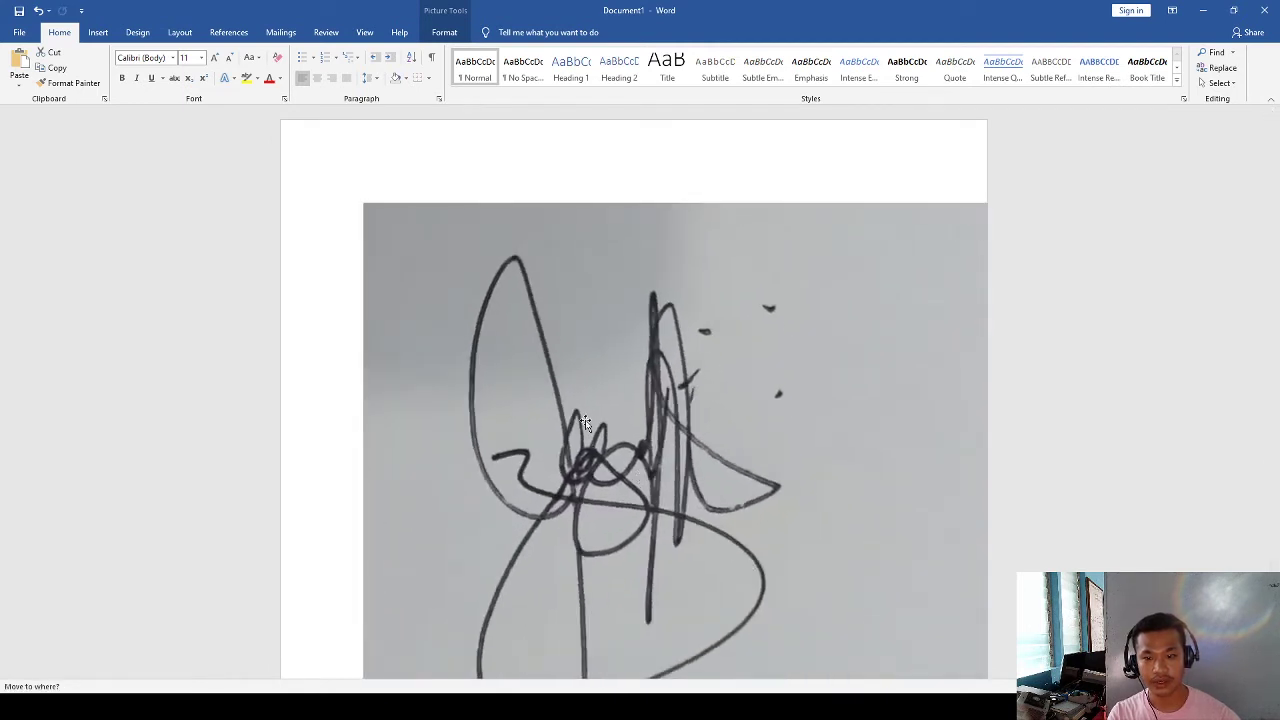
double_click(449, 366)
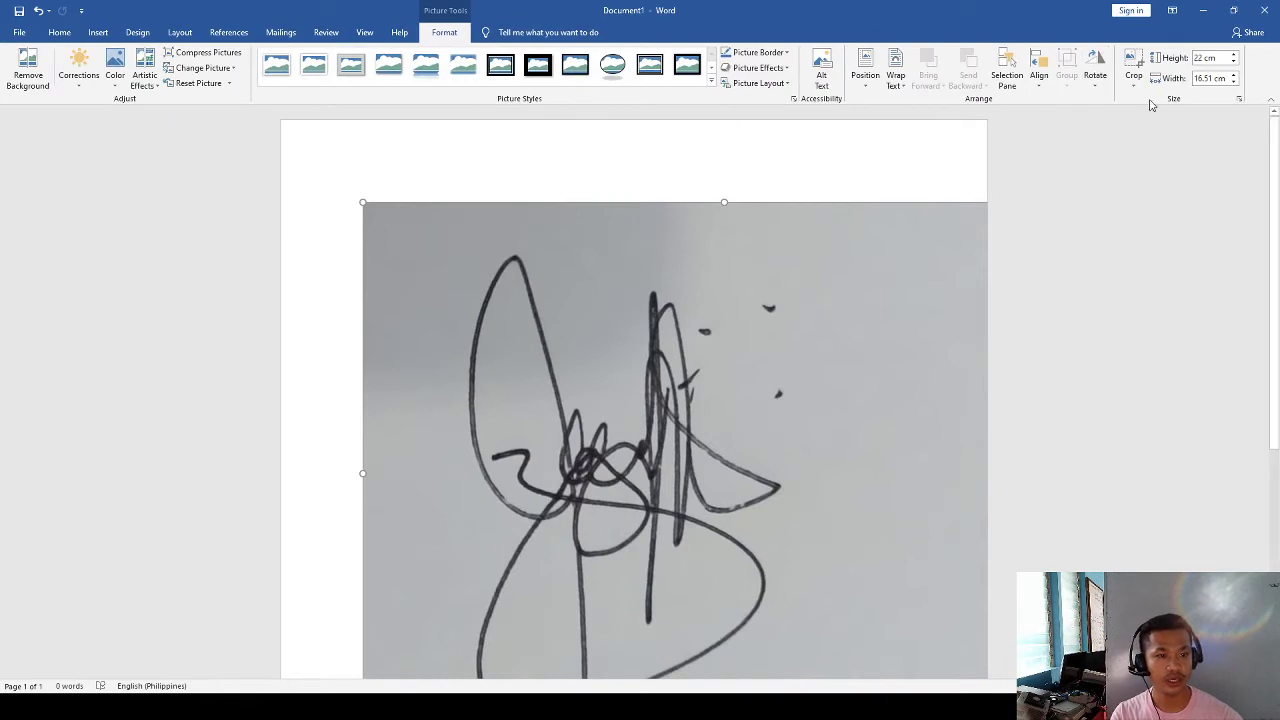
Crop a strip of empty margin off the left side of the signature photo
click(1134, 72)
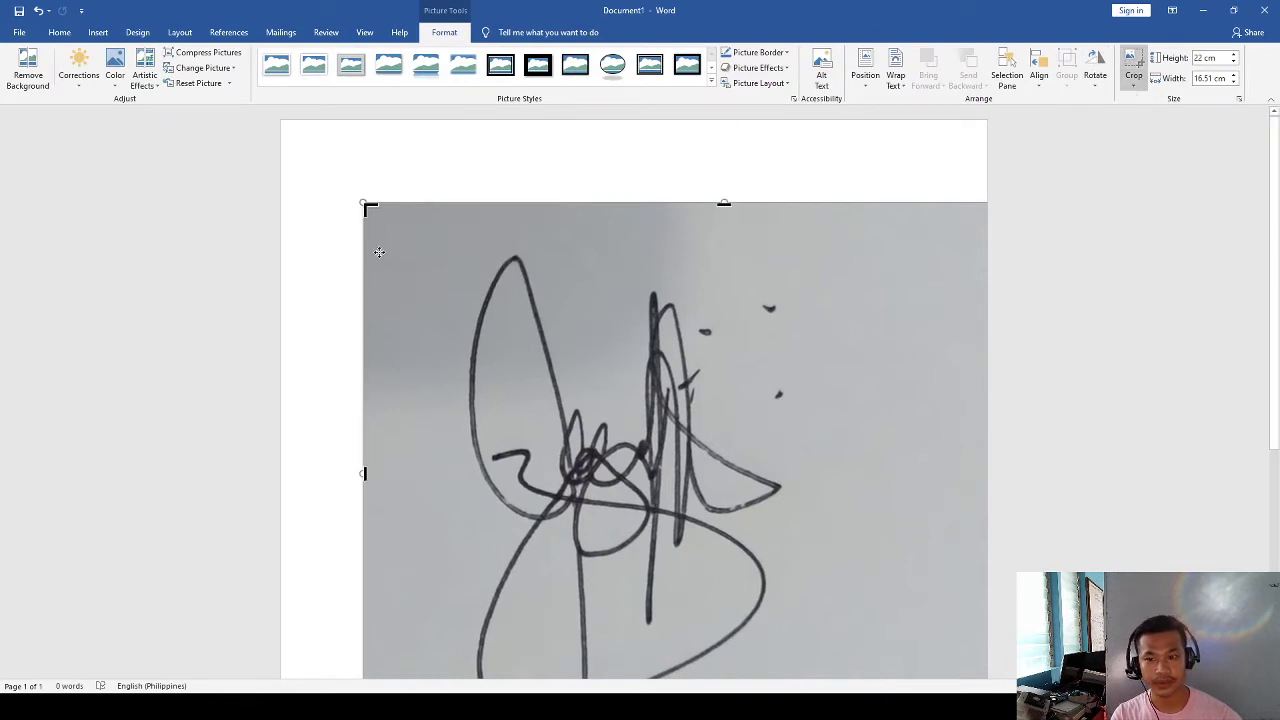
scroll(379, 252, down, 2)
scroll(520, 290, down, 2)
scroll(673, 330, down, 2)
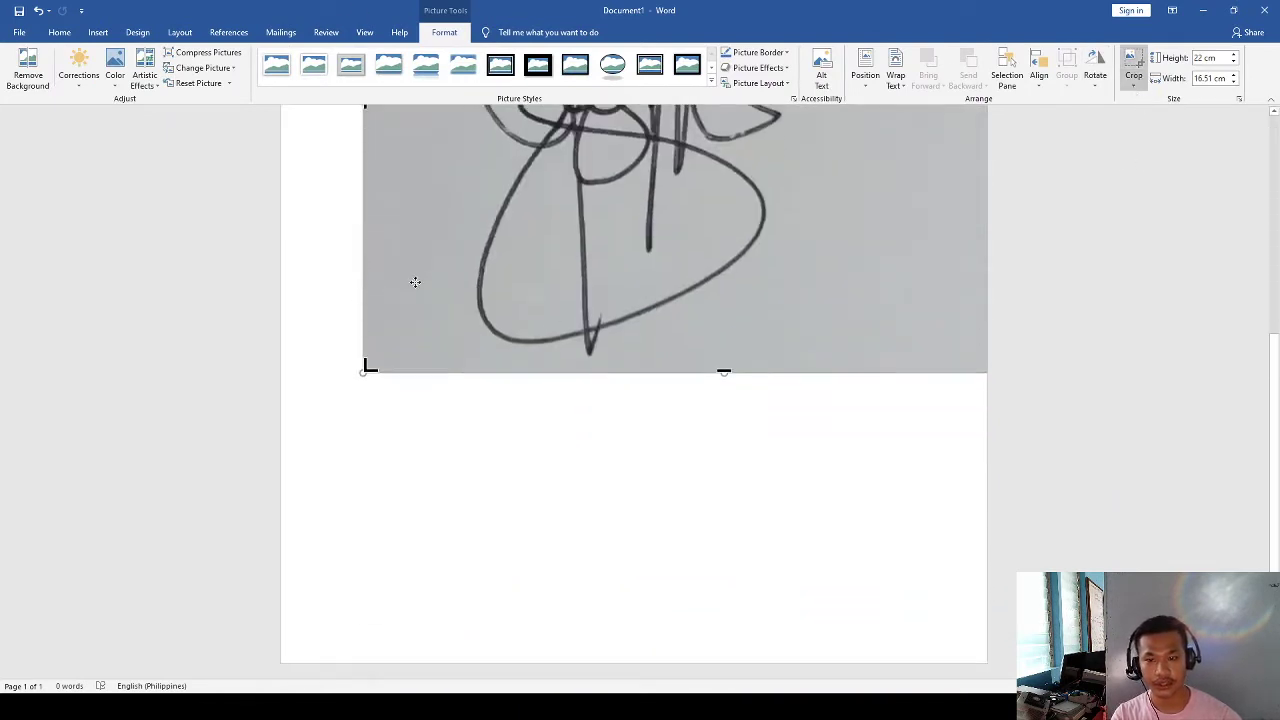
scroll(415, 282, up, 3)
scroll(389, 263, up, 1)
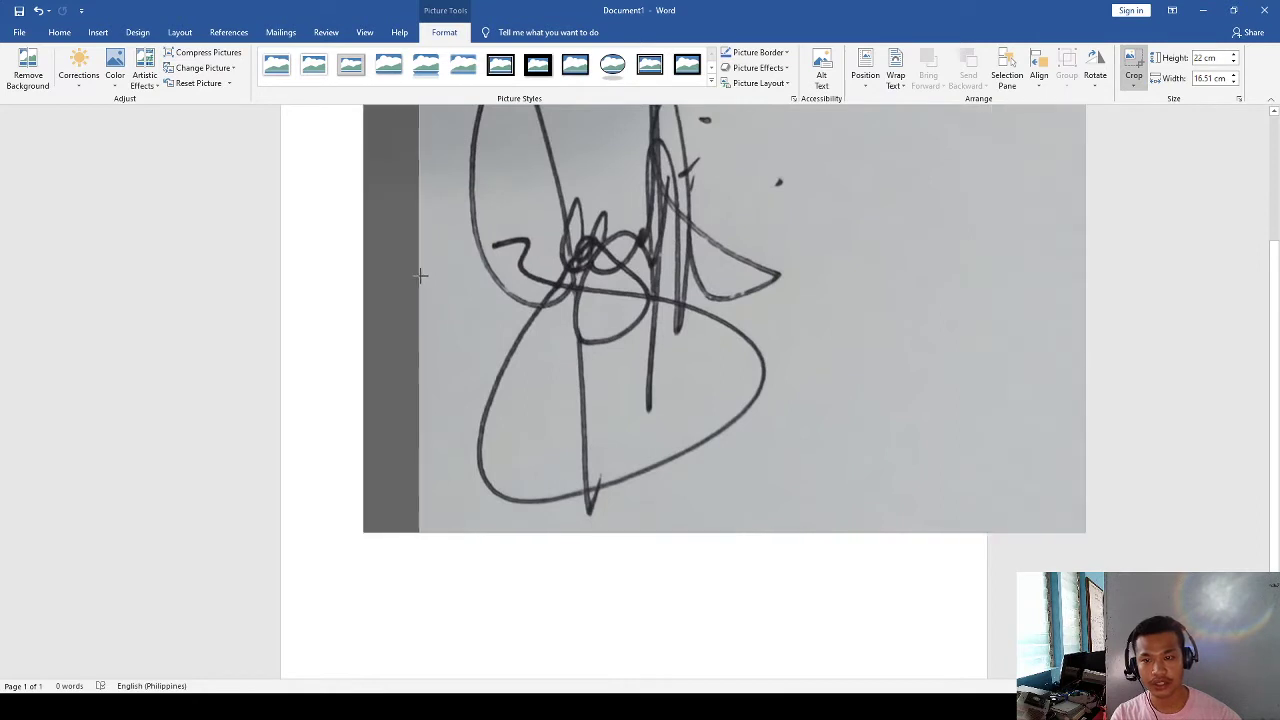
drag(365, 262, 623, 280)
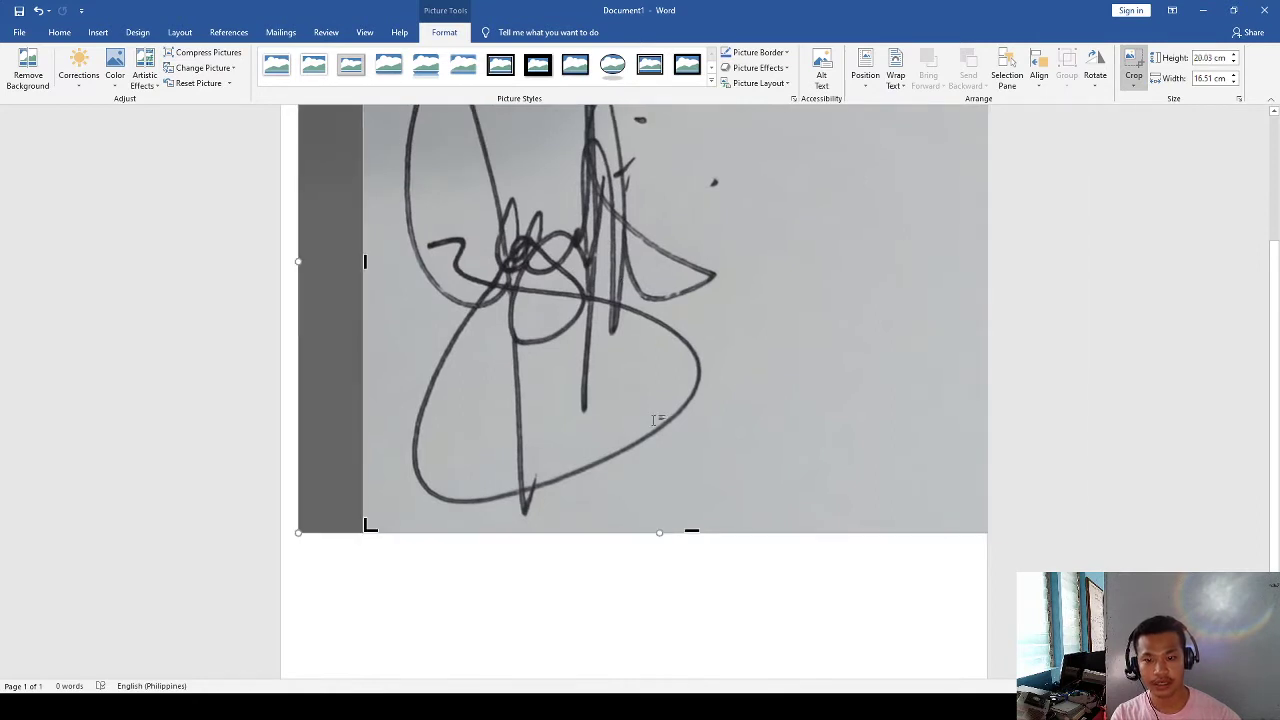
key(Escape)
Shrink the photo proportionally and crop away its empty right and top margins
scroll(358, 188, up, 5)
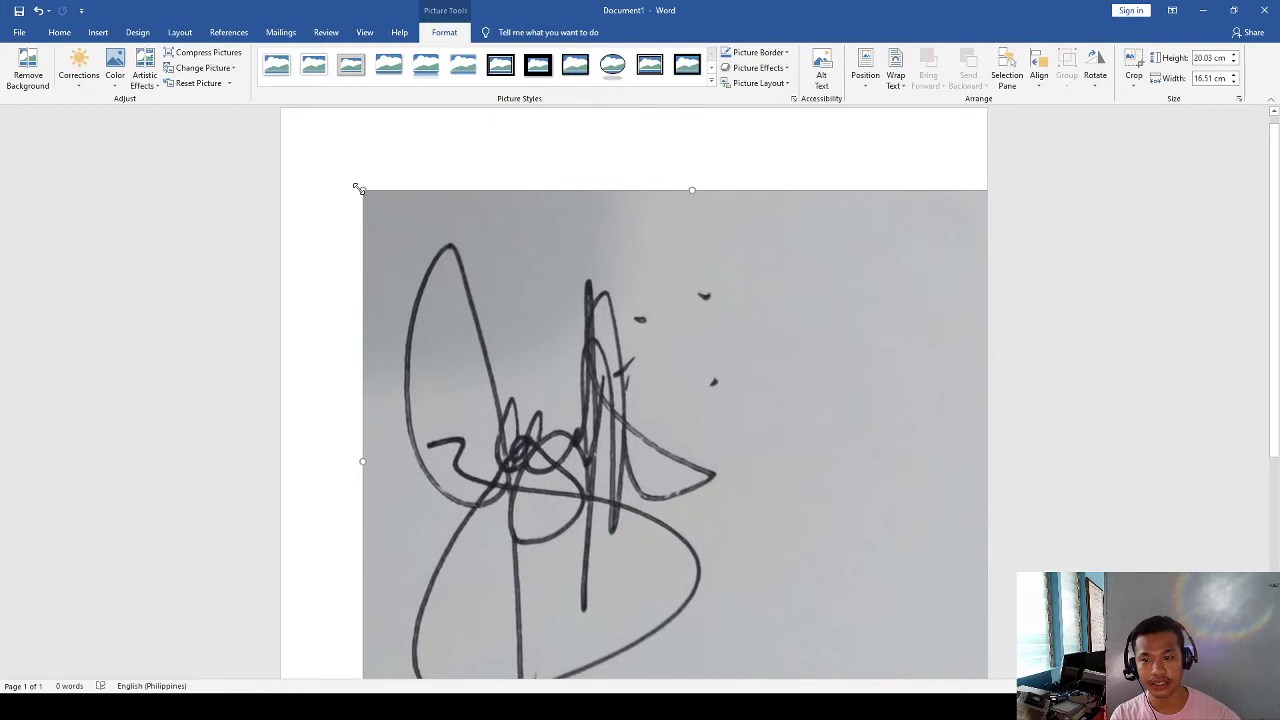
drag(510, 330, 771, 526)
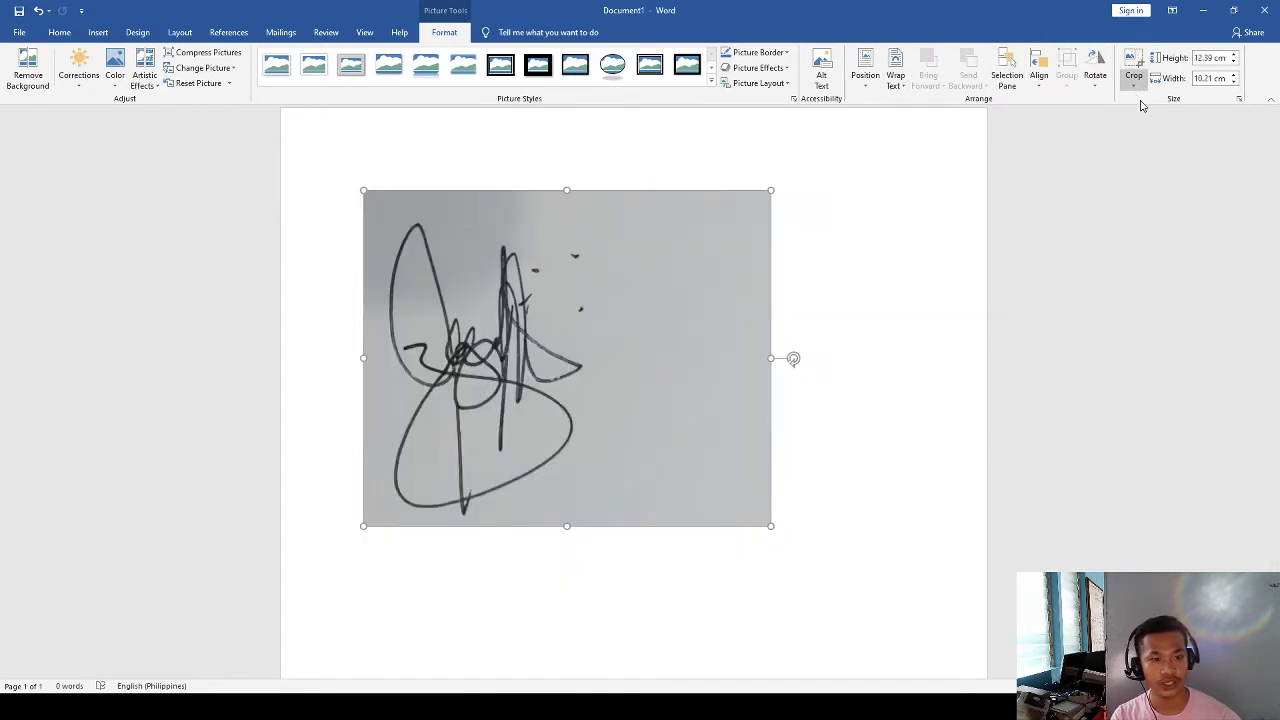
click(1134, 70)
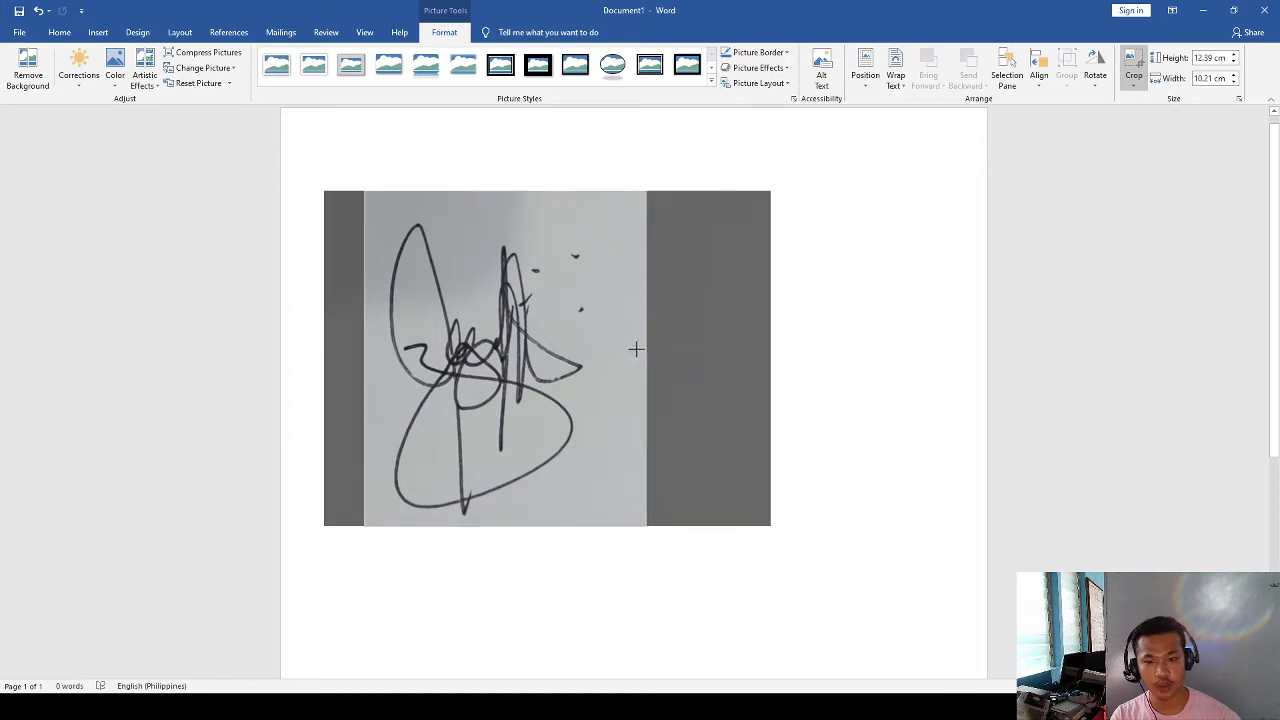
drag(769, 357, 593, 357)
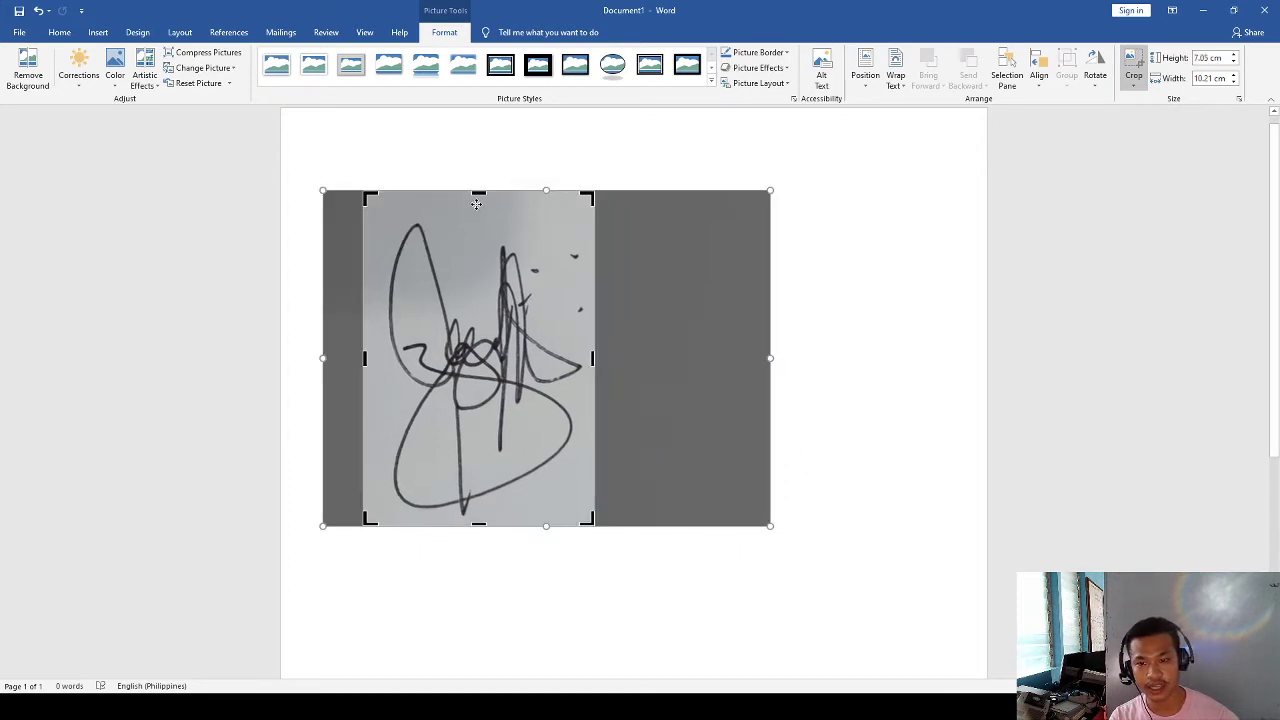
drag(479, 191, 479, 212)
click(850, 390)
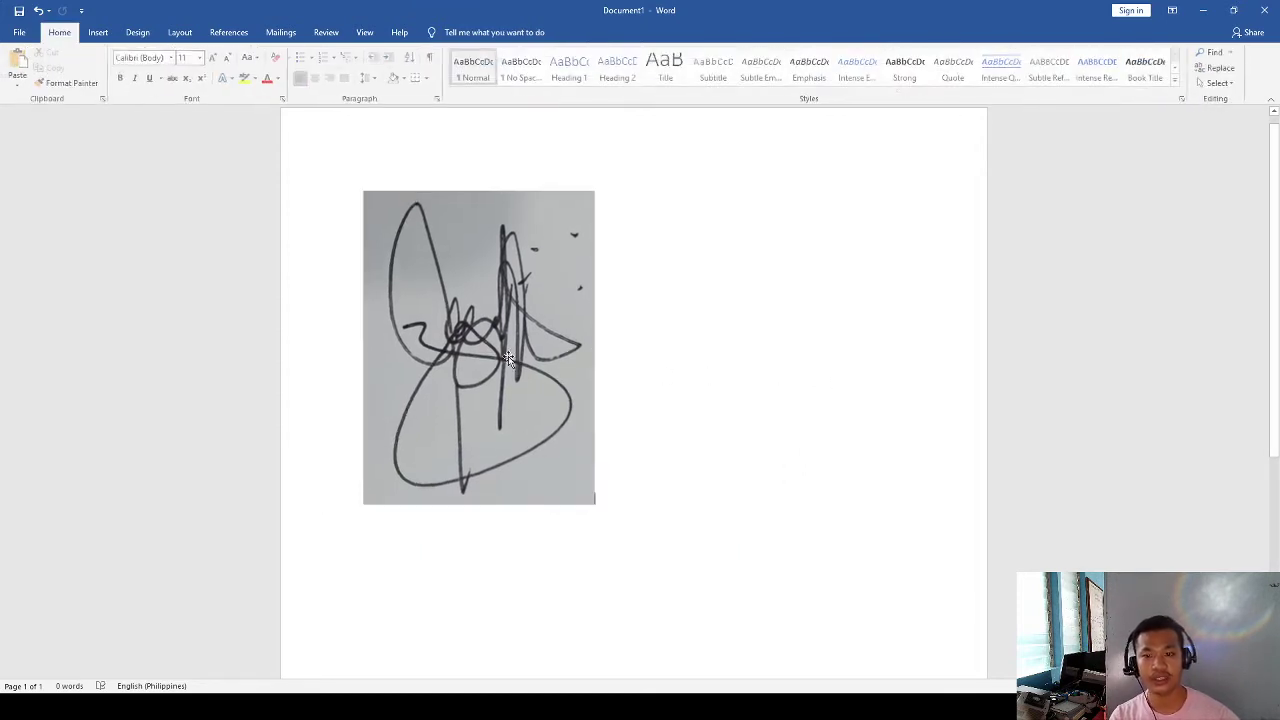
click(522, 380)
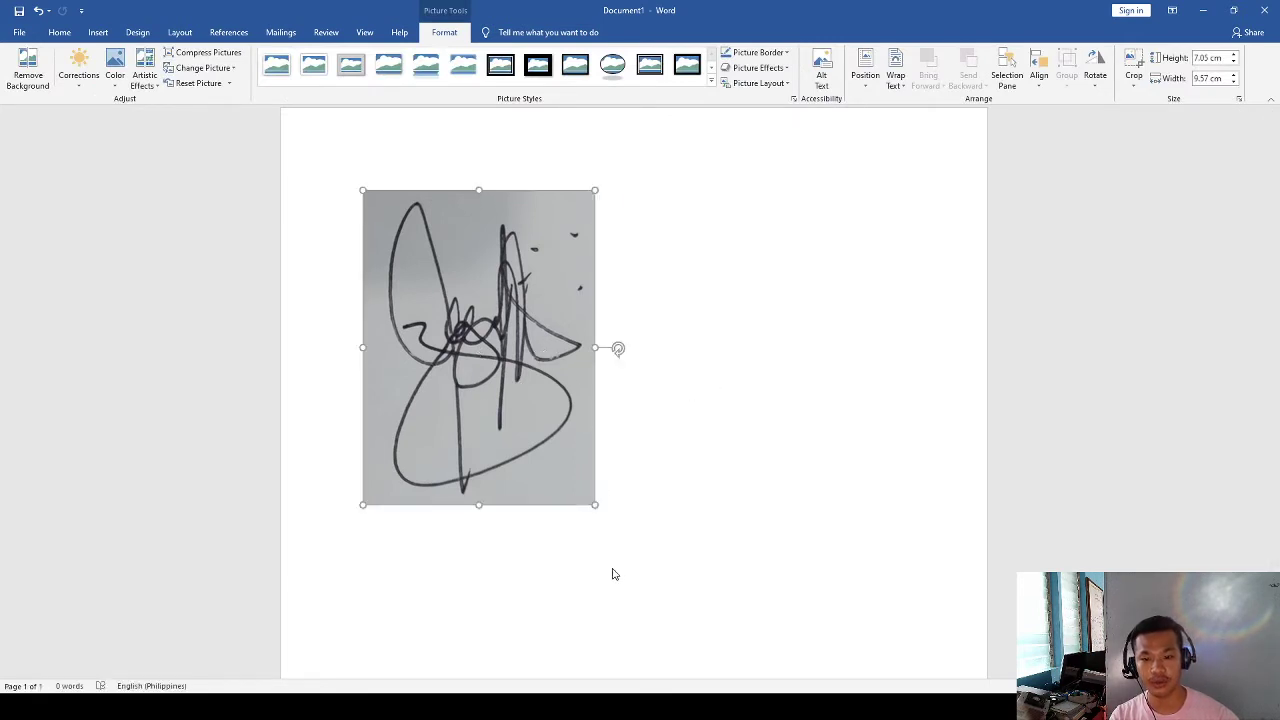
Let the cropped signature float over the text, drag it to the page centre, and reselect it
click(1258, 118)
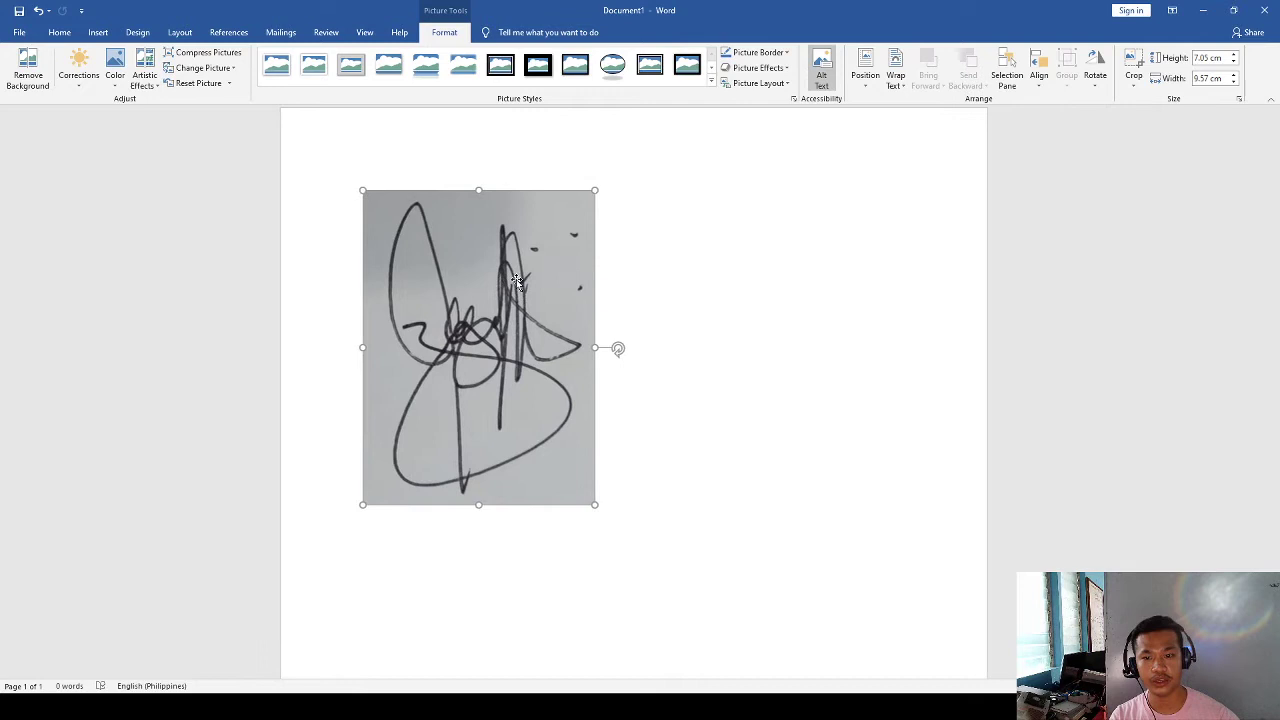
click(670, 570)
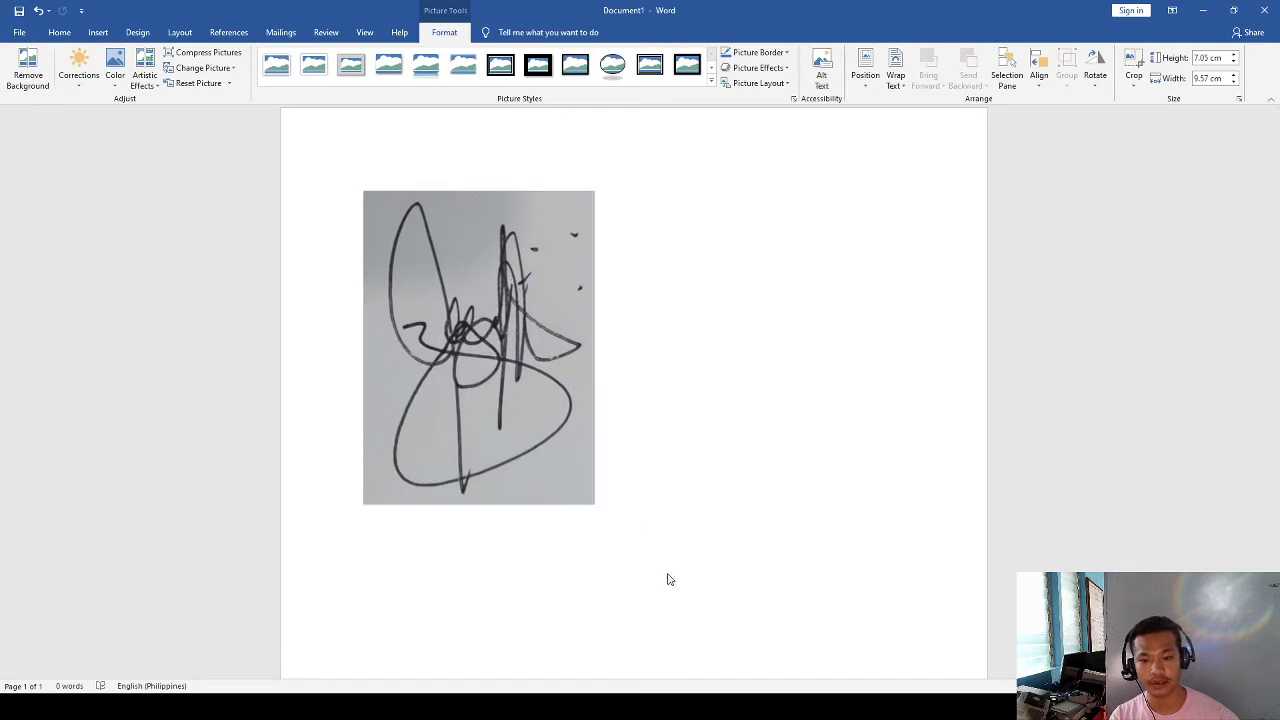
drag(501, 324, 656, 384)
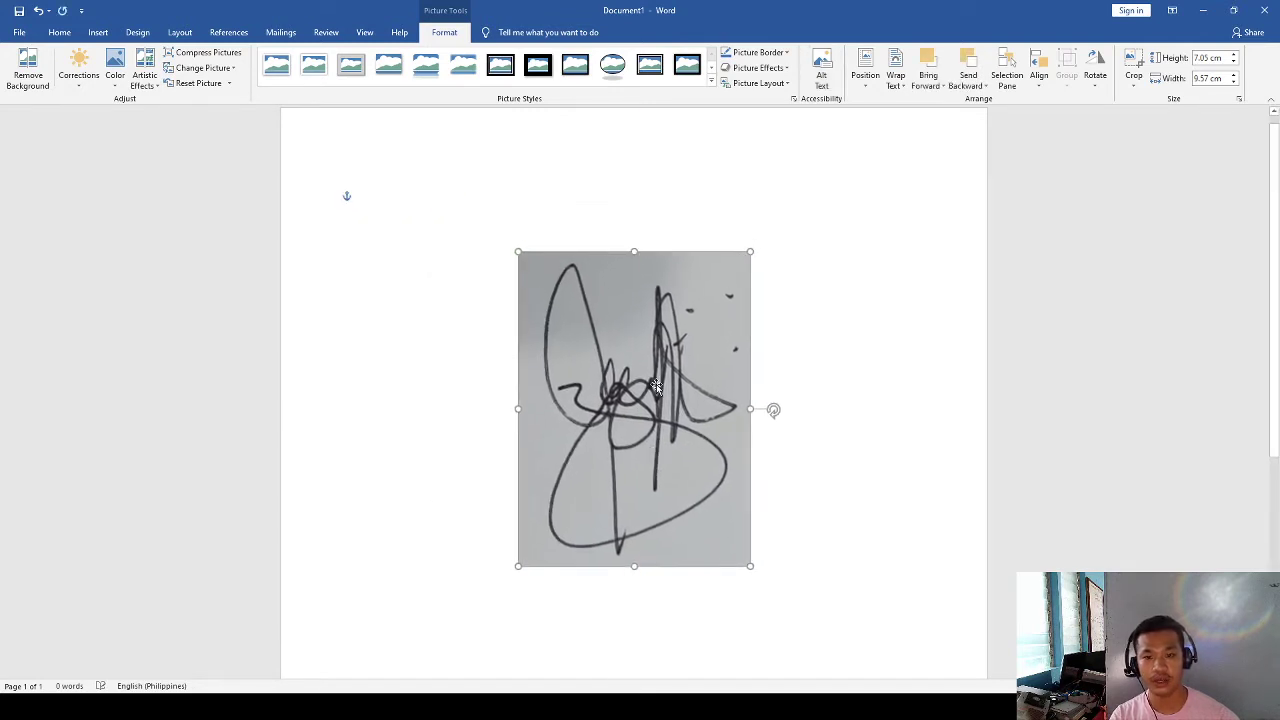
click(894, 306)
click(678, 338)
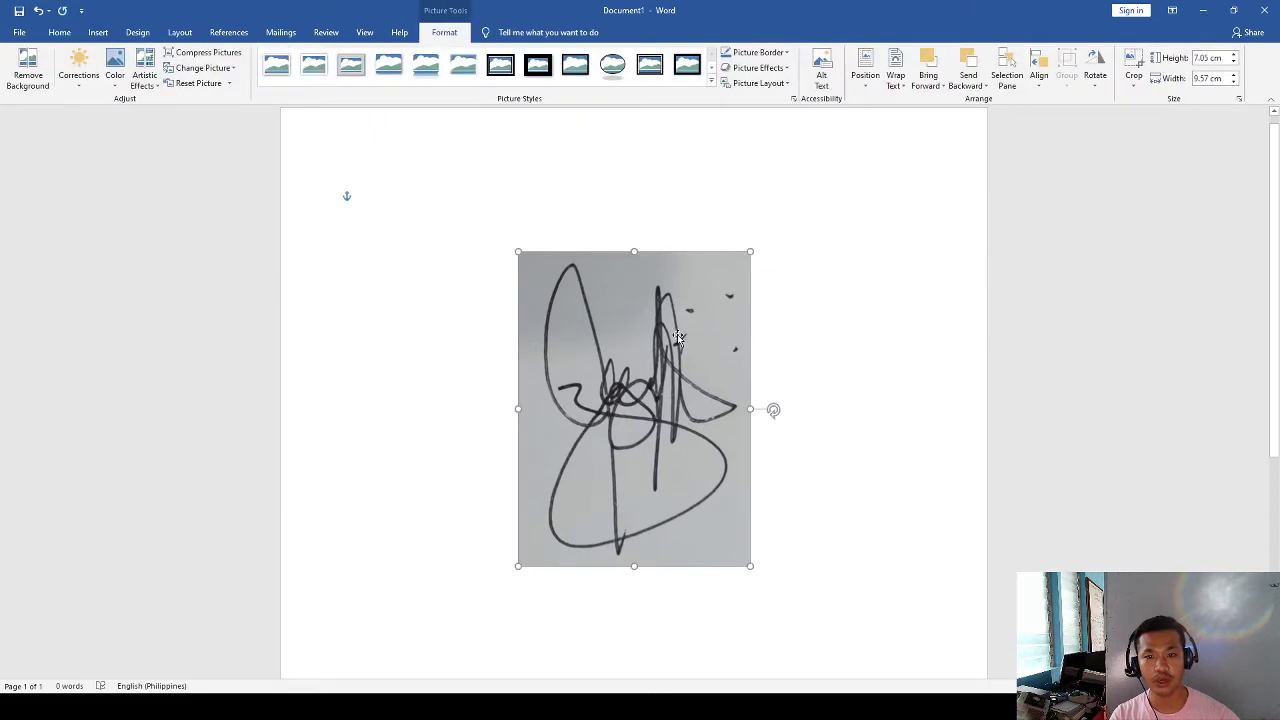
click(820, 369)
click(720, 390)
click(780, 394)
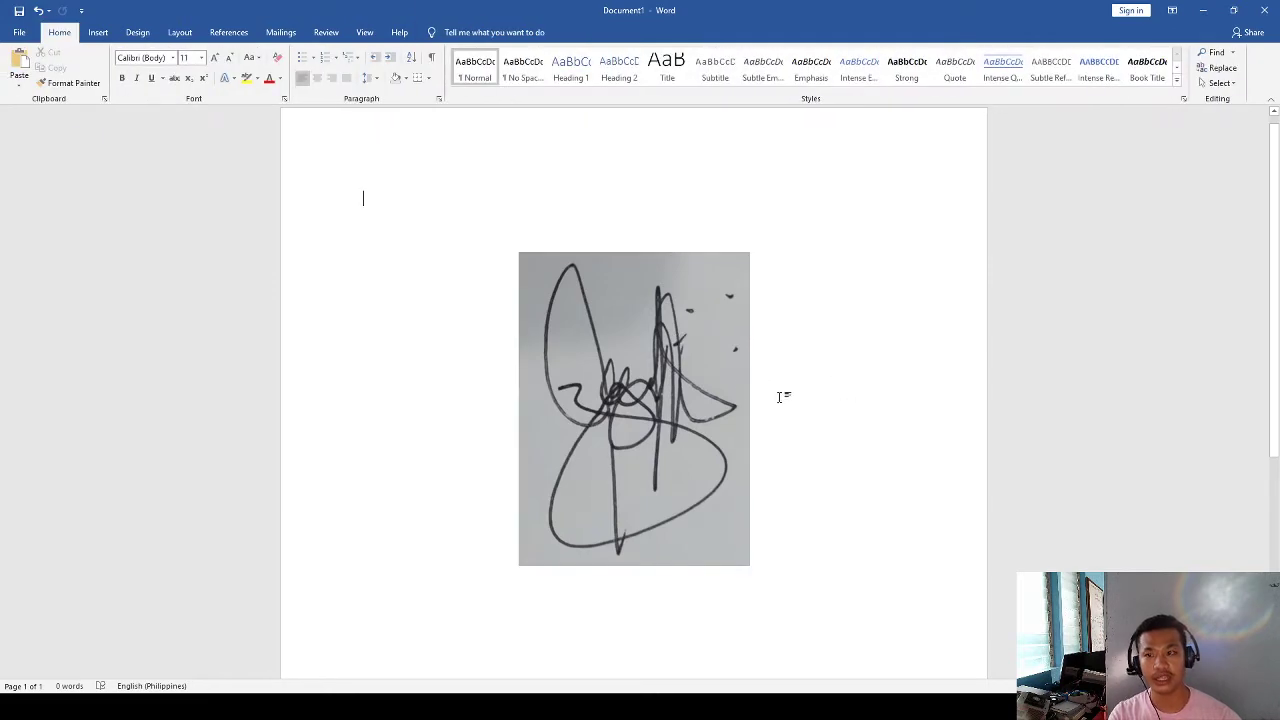
click(638, 363)
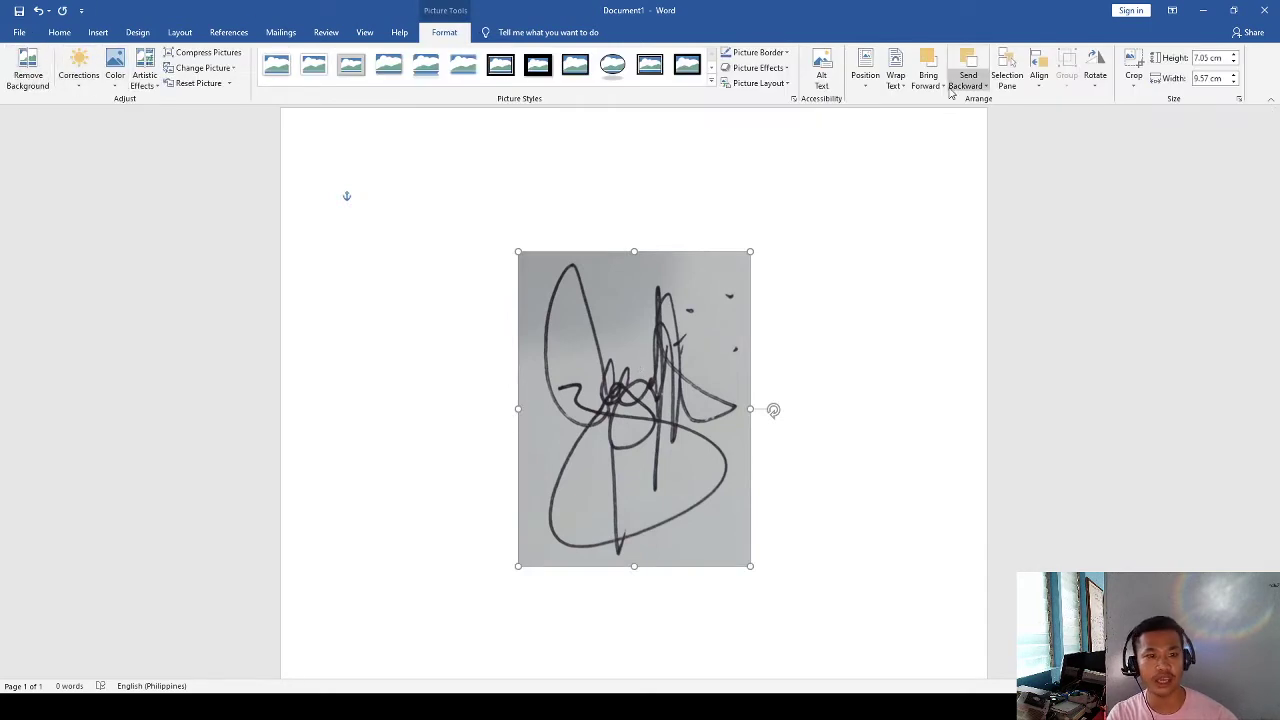
Run Remove Background on the signature and keep the result, dropping the grey paper
click(28, 68)
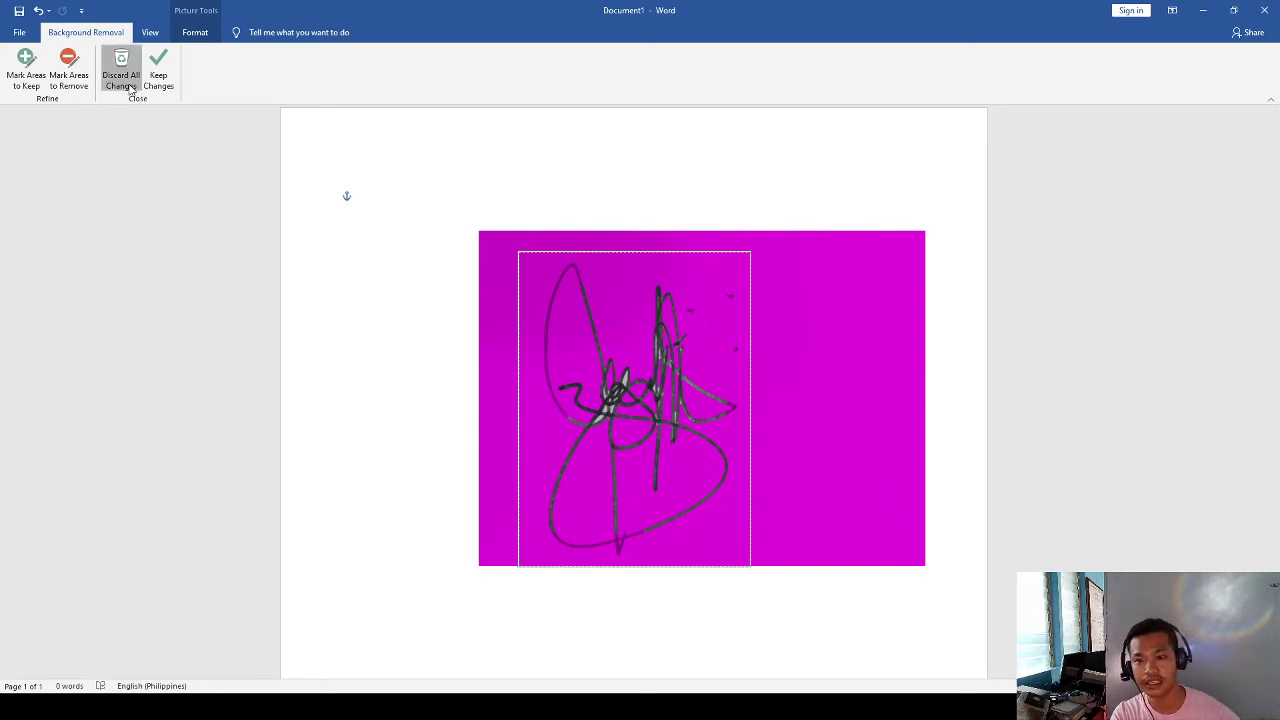
click(121, 80)
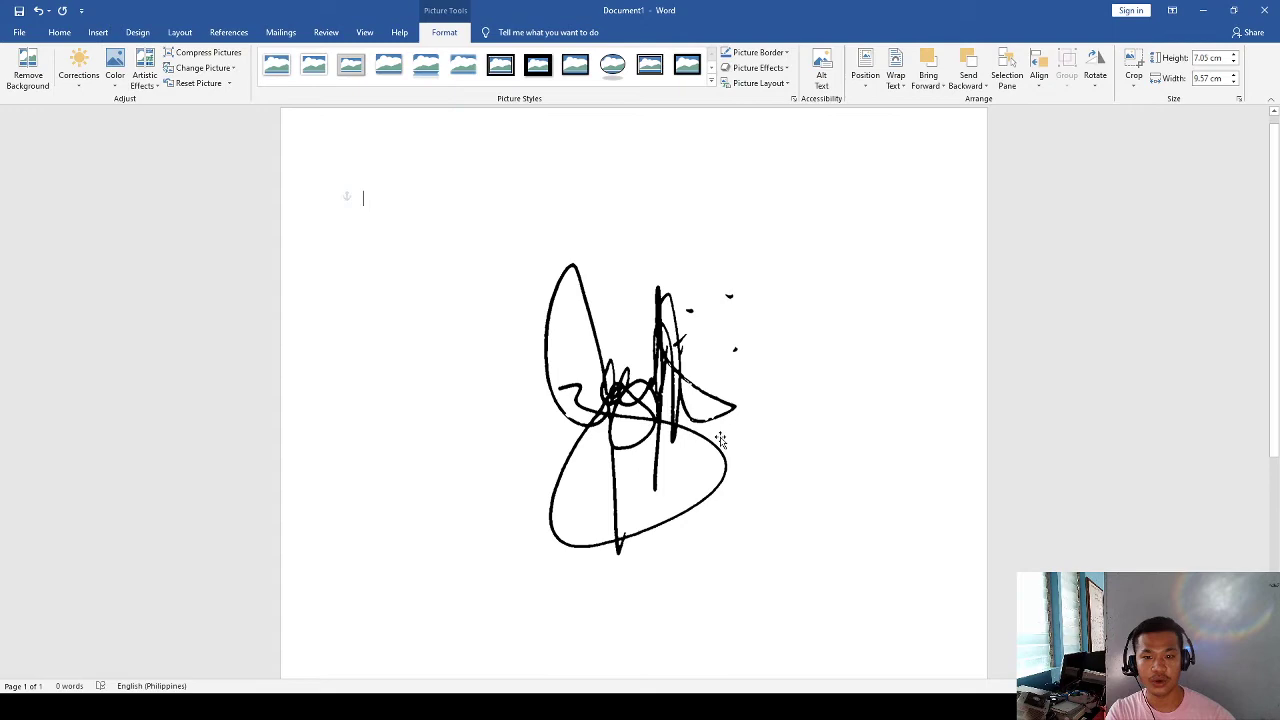
Drag the background-free signature further left and slightly lower on the page
mouse_move(650, 368)
mouse_down()
mouse_move(525, 402)
mouse_move(508, 428)
mouse_up()
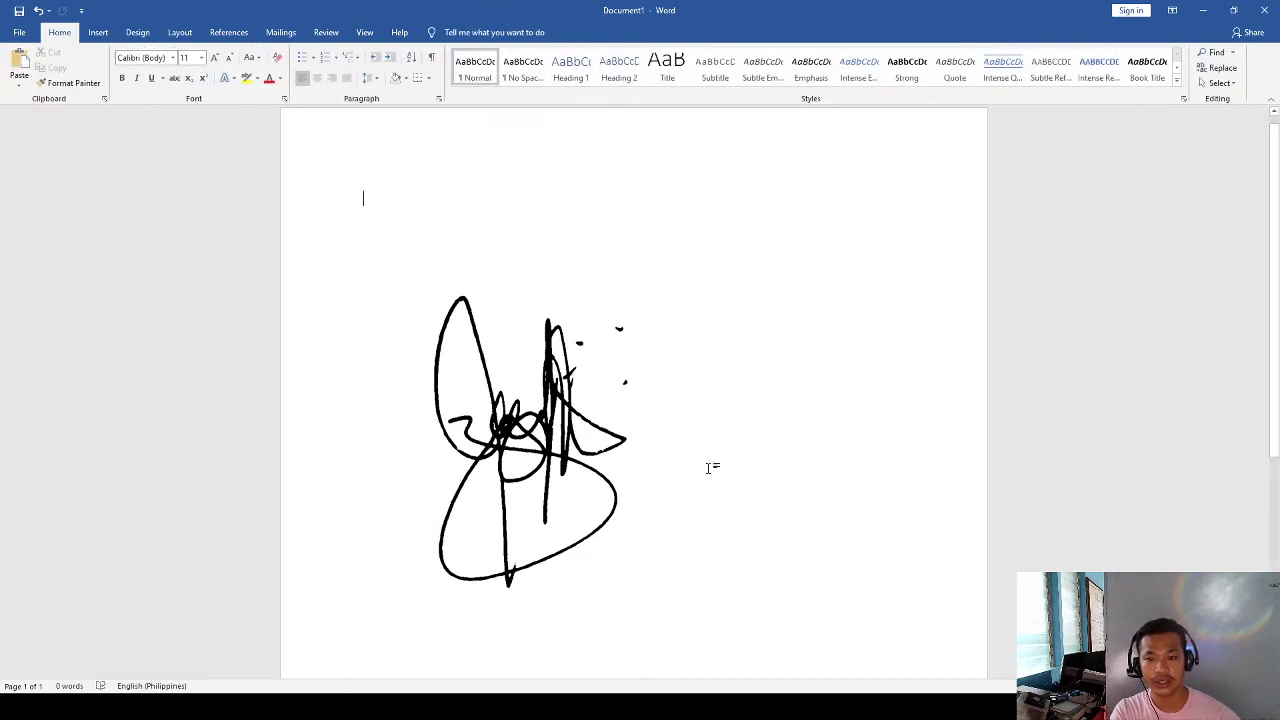
Set the Design tab's Page Color to orange
click(400, 270)
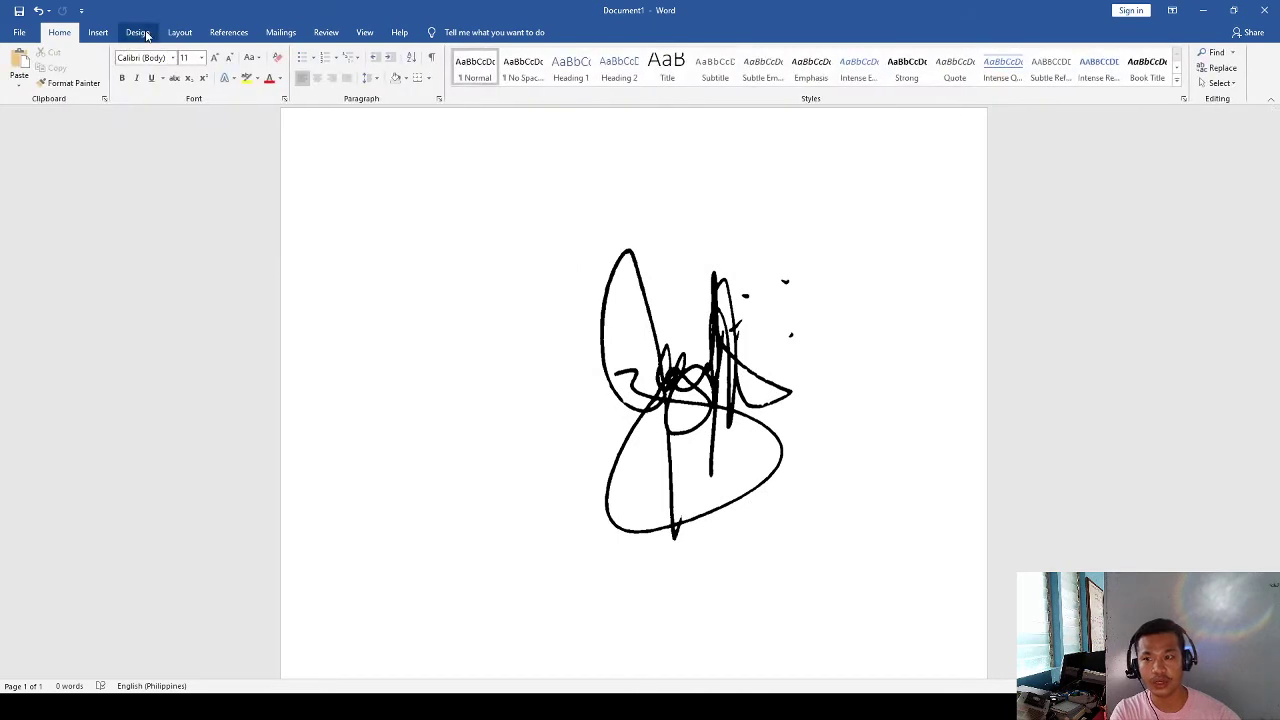
click(138, 32)
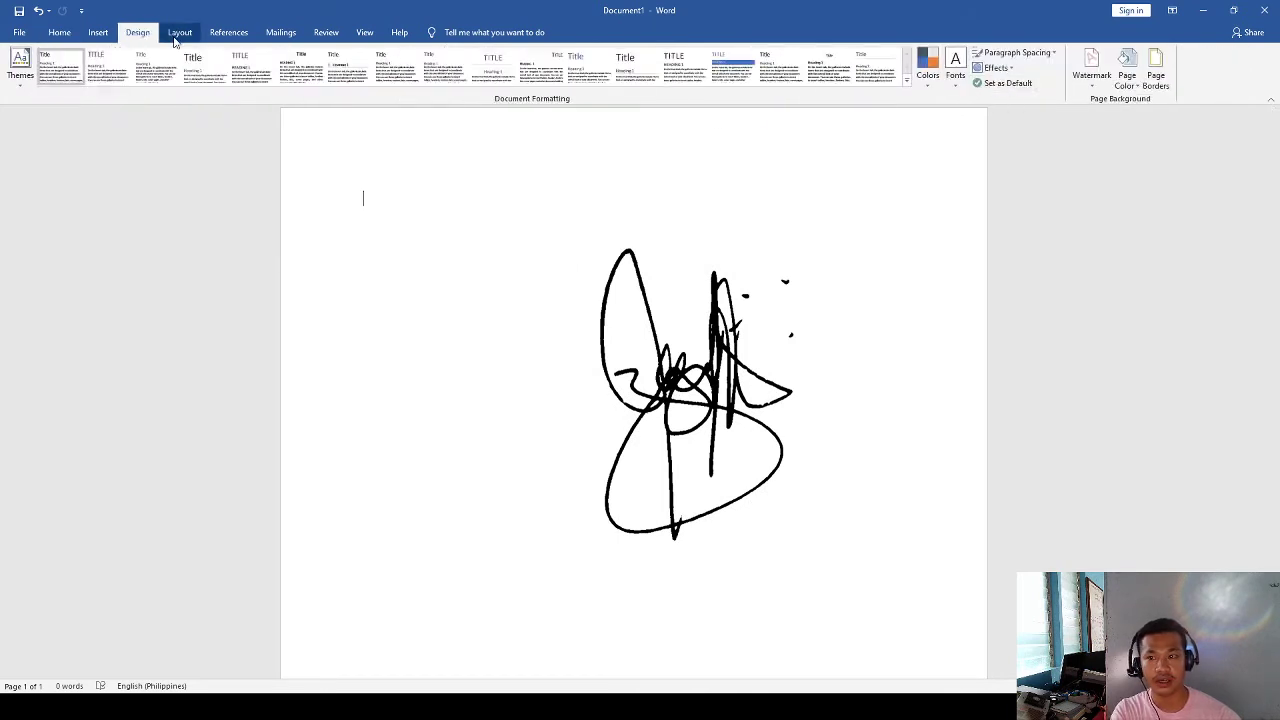
click(176, 36)
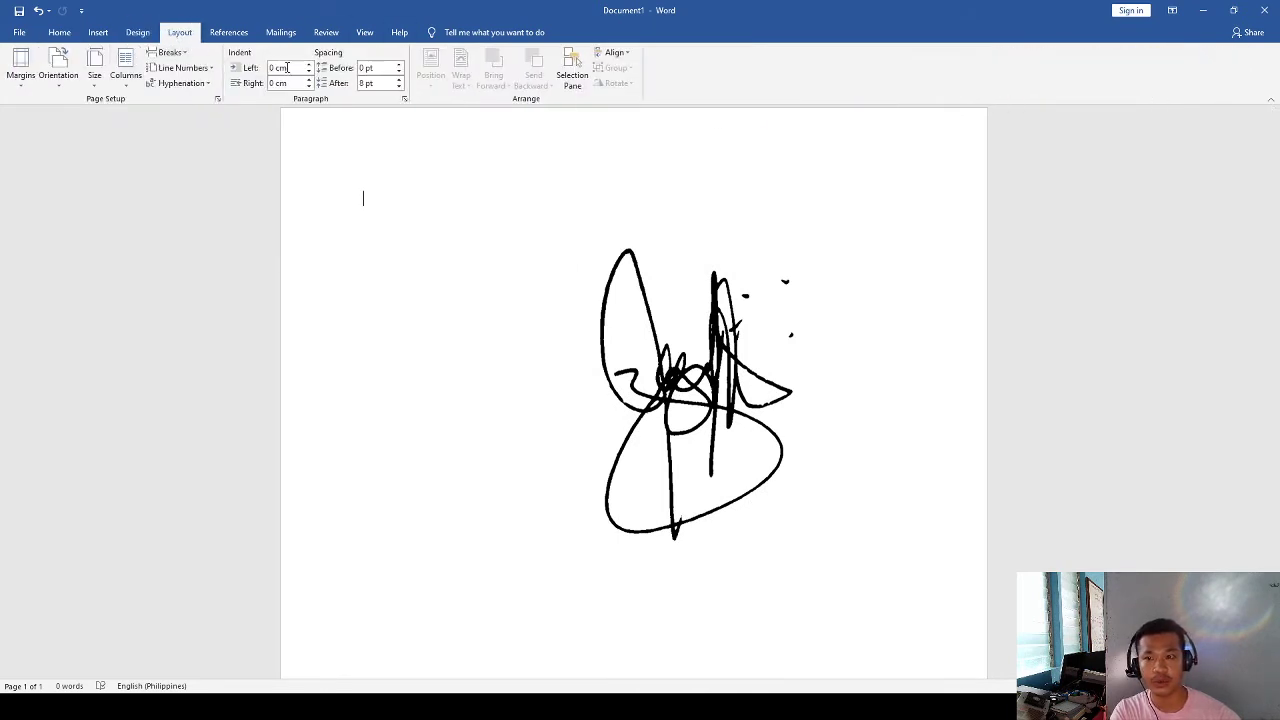
click(138, 32)
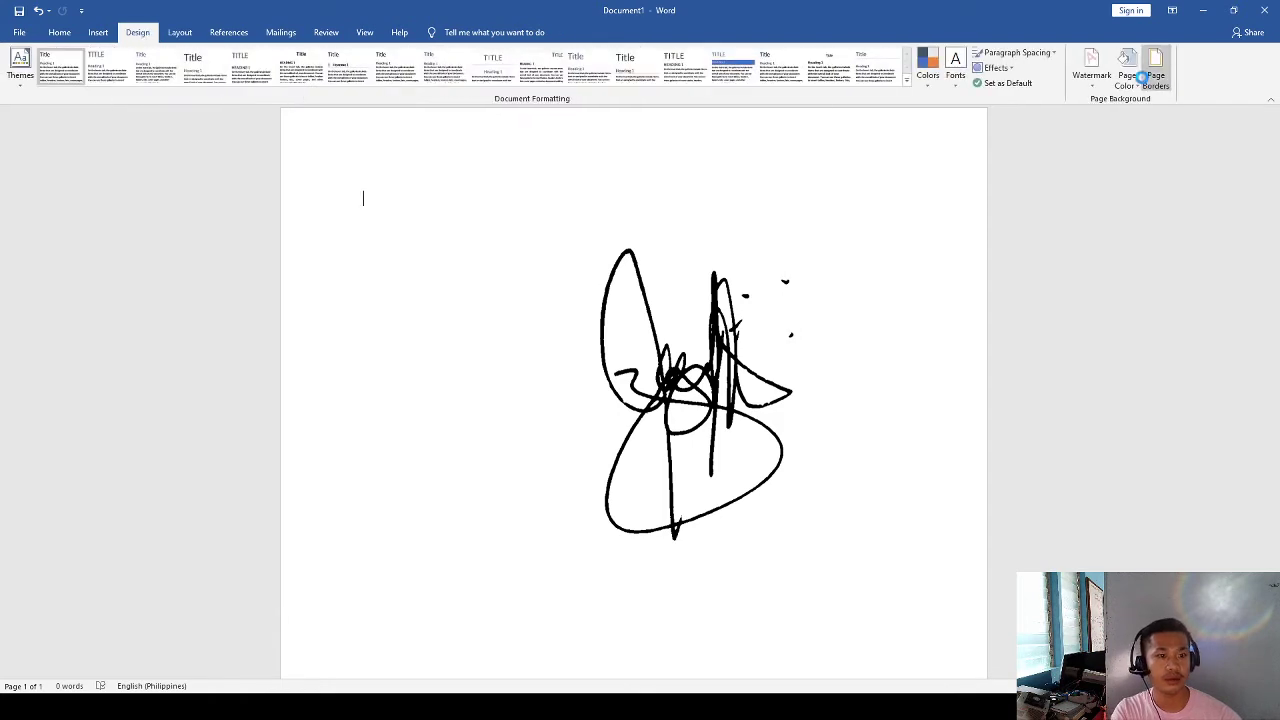
click(1127, 80)
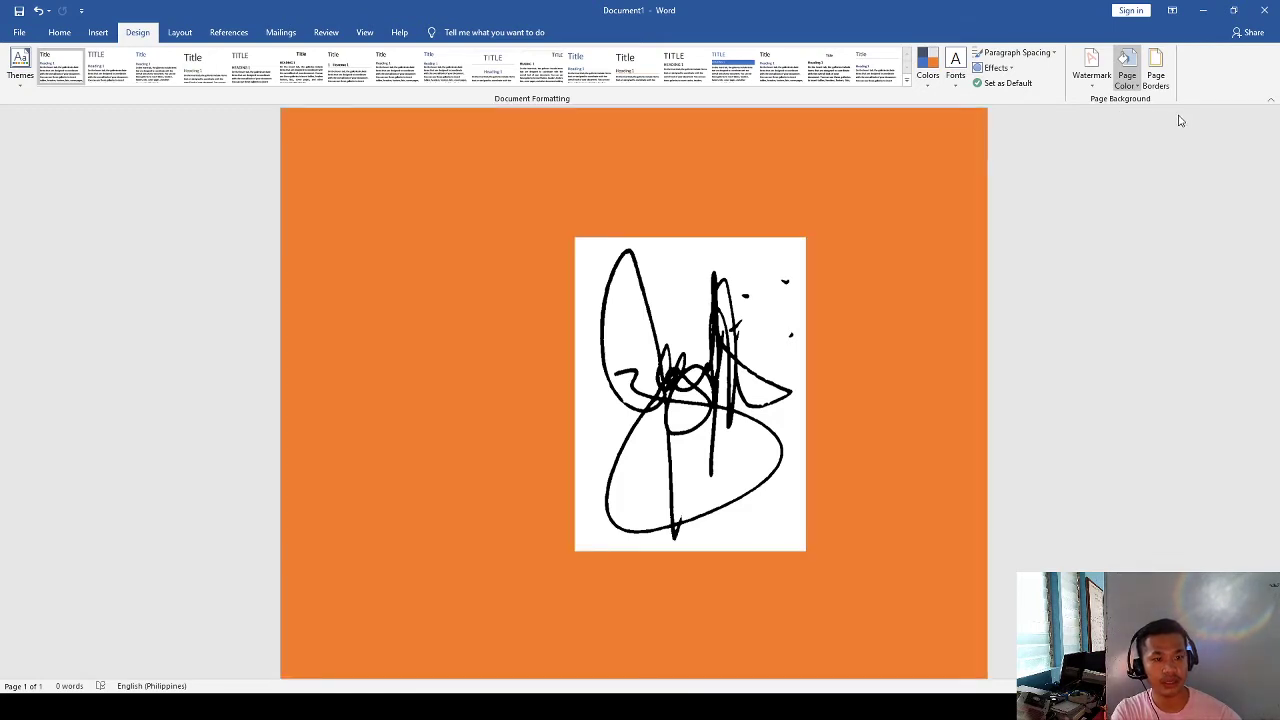
Move the signature up and left, then run another background-removal pass using Mark Areas to Keep/Remove
drag(703, 273, 597, 330)
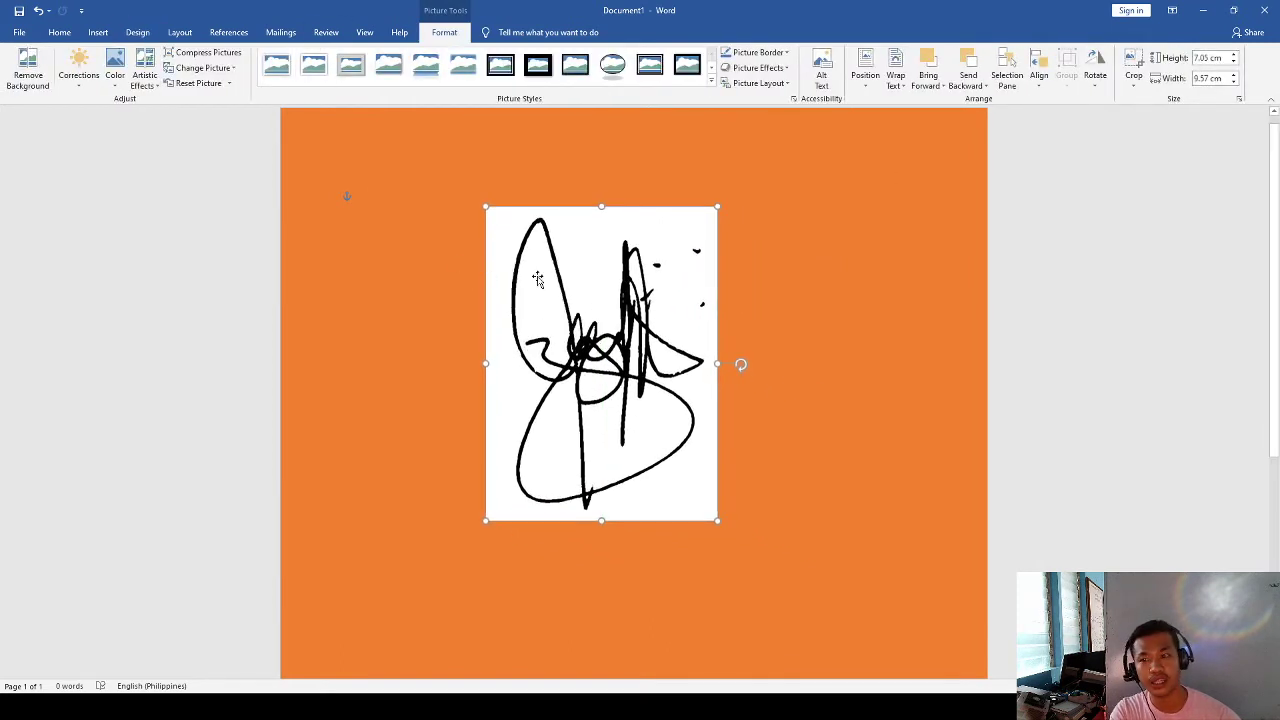
click(28, 75)
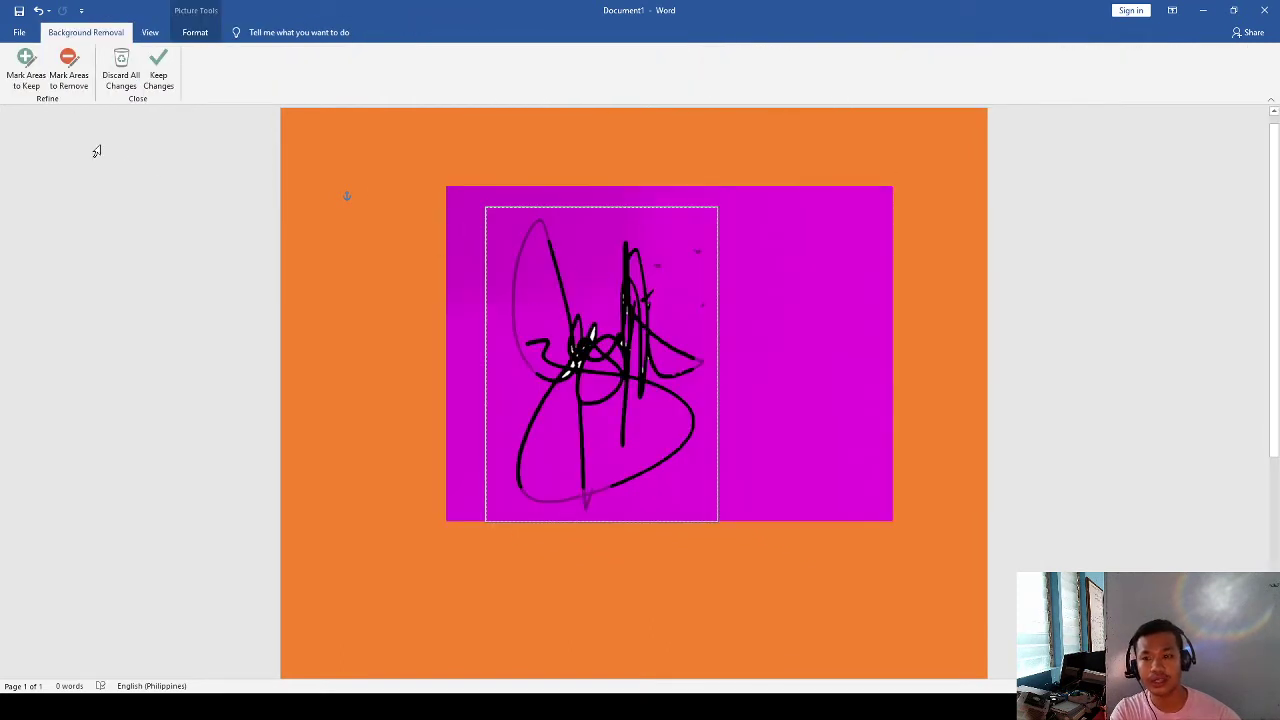
click(26, 70)
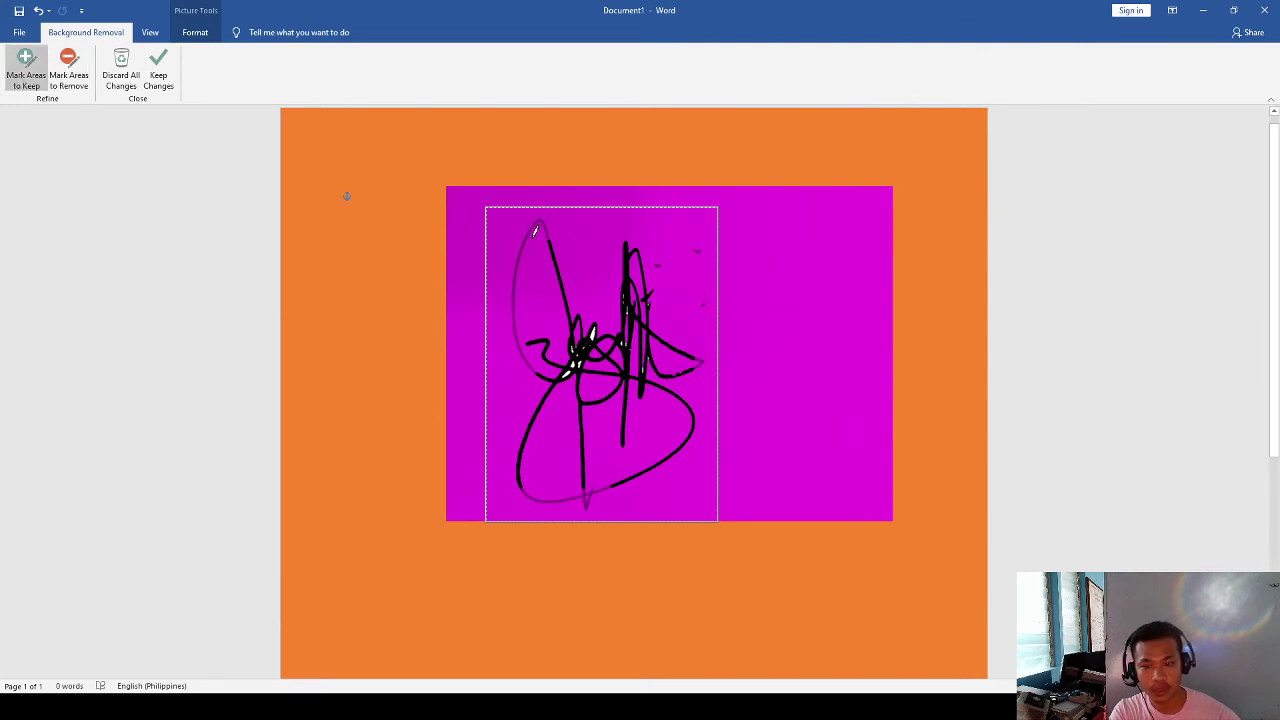
click(525, 234)
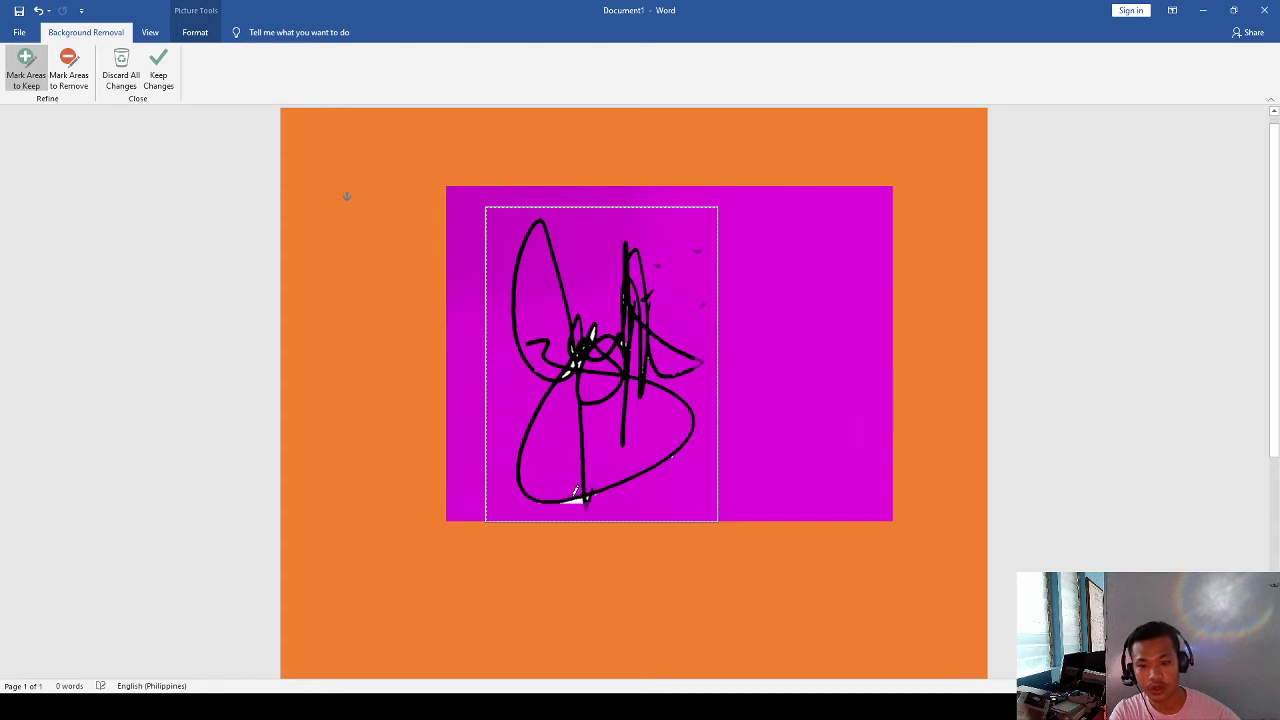
key(ctrl+z)
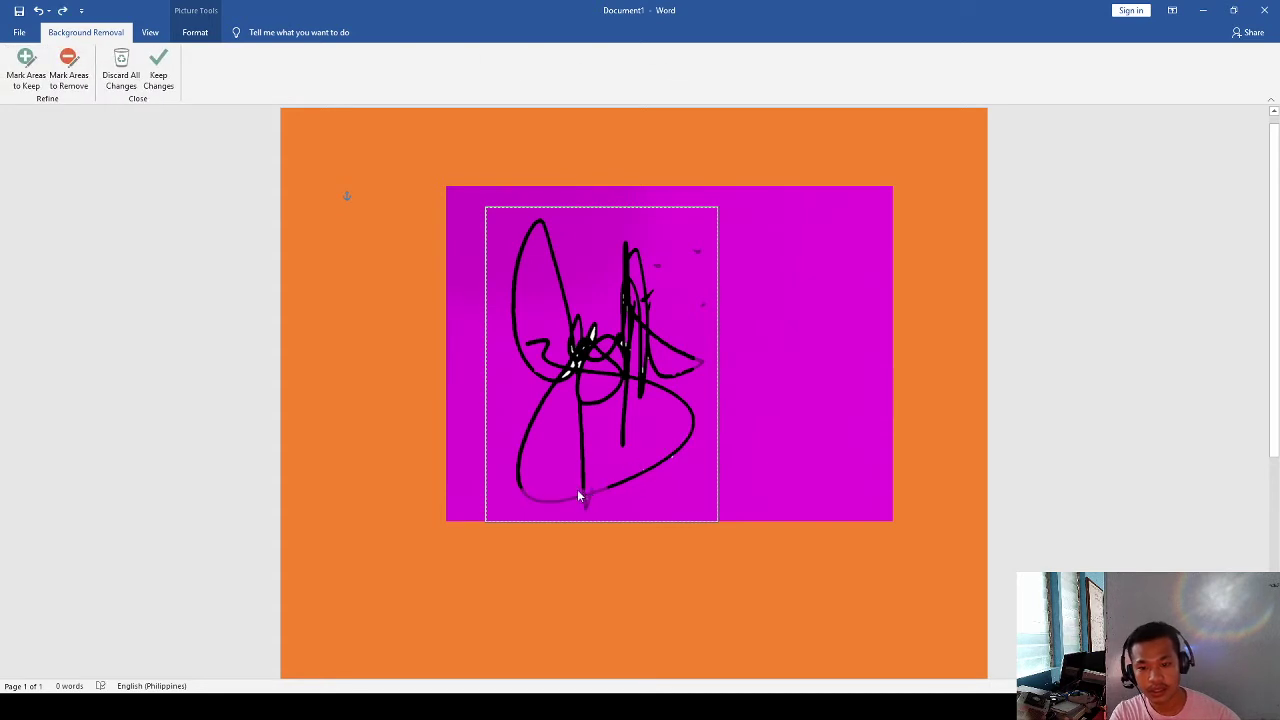
click(28, 78)
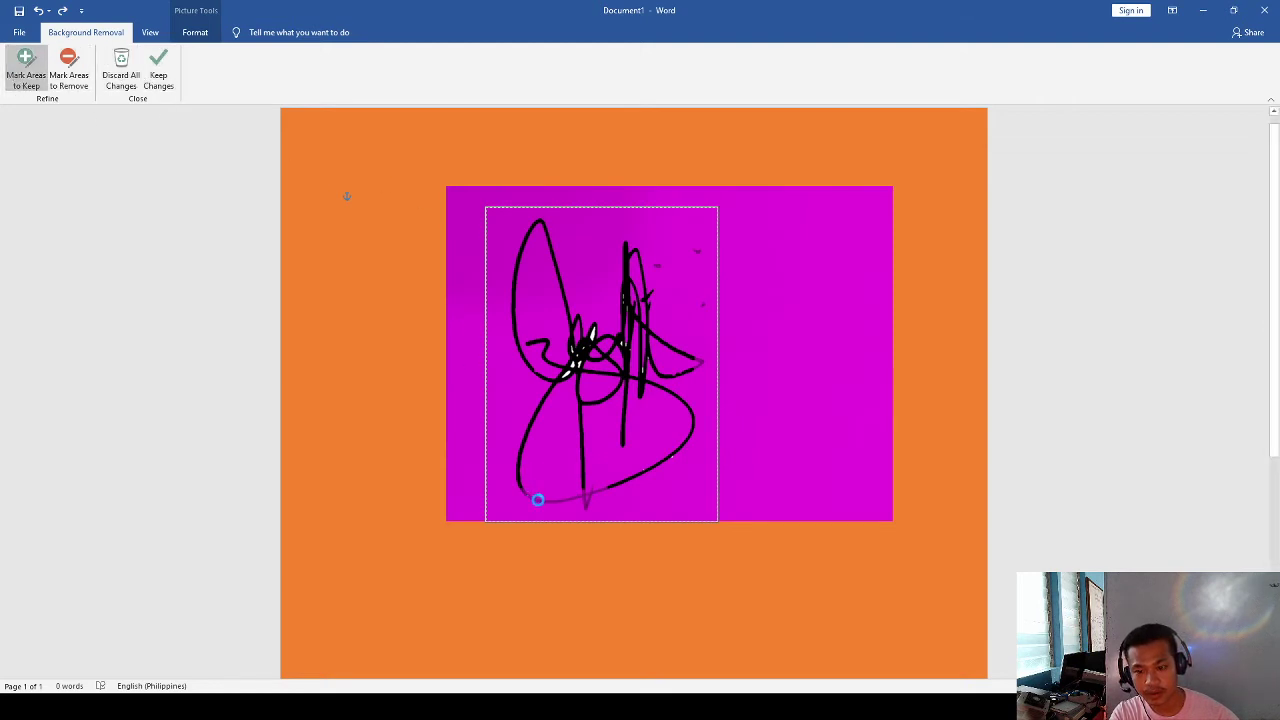
click(68, 72)
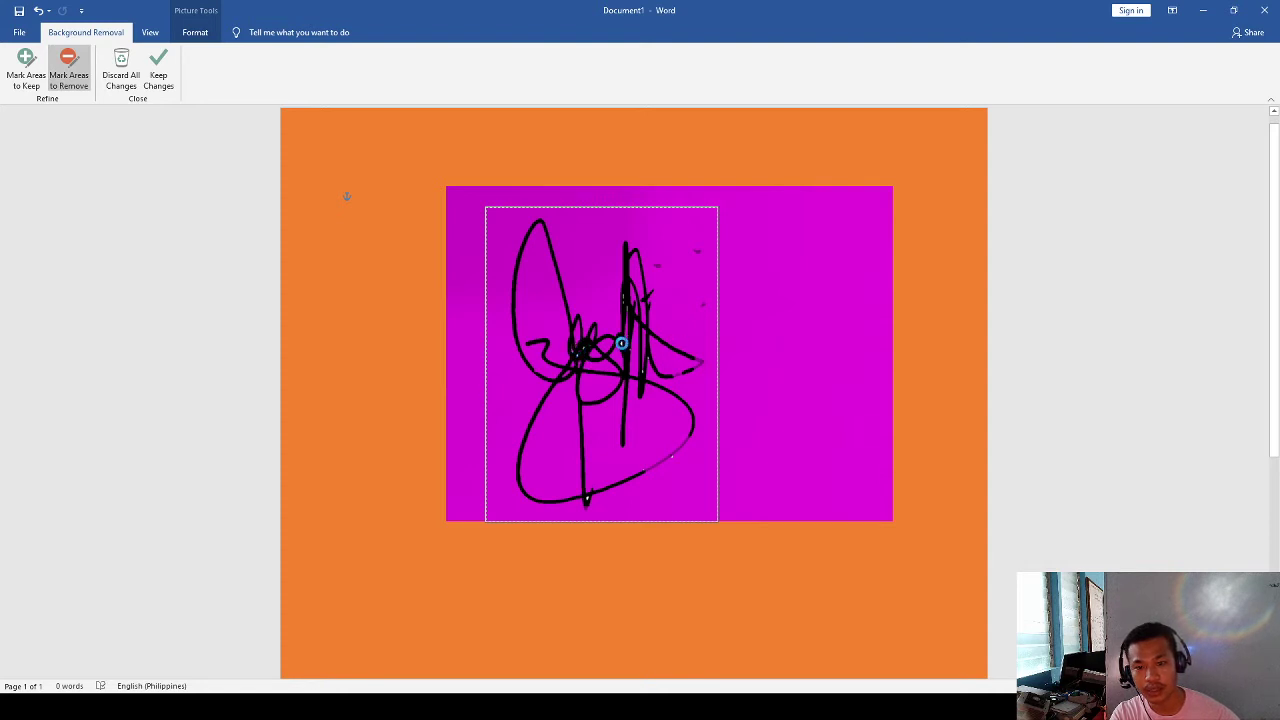
click(26, 78)
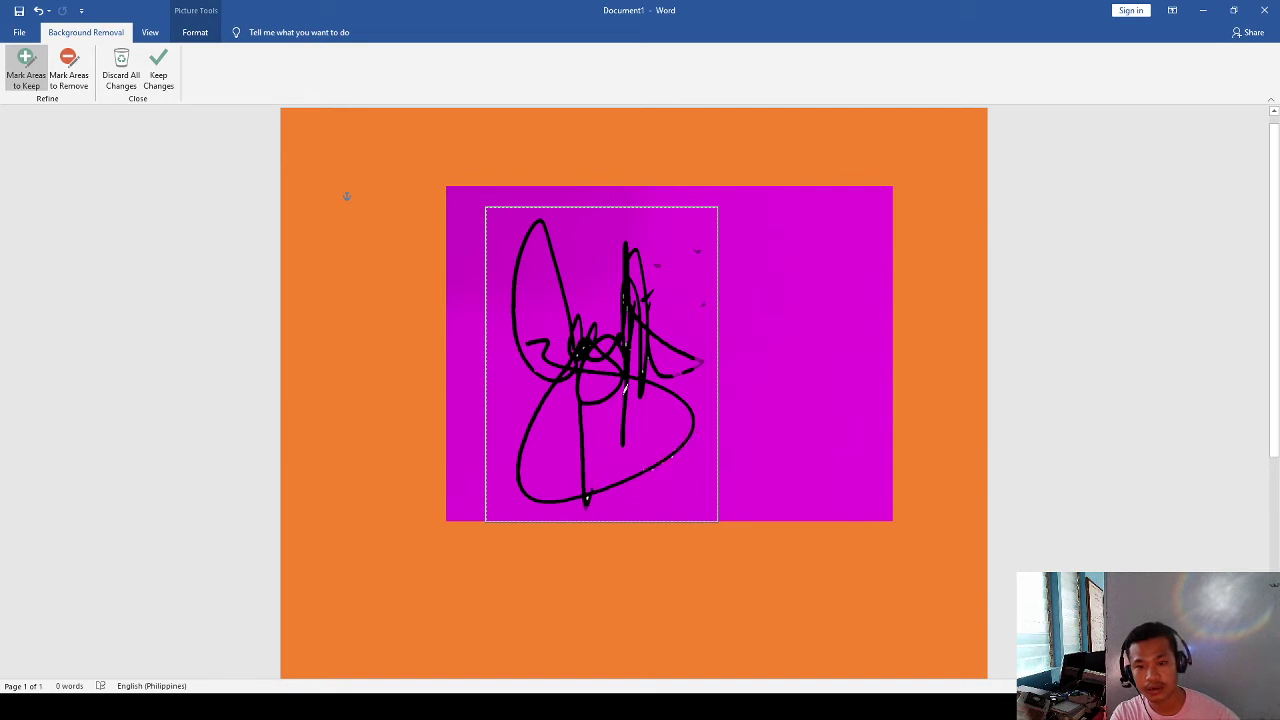
click(158, 83)
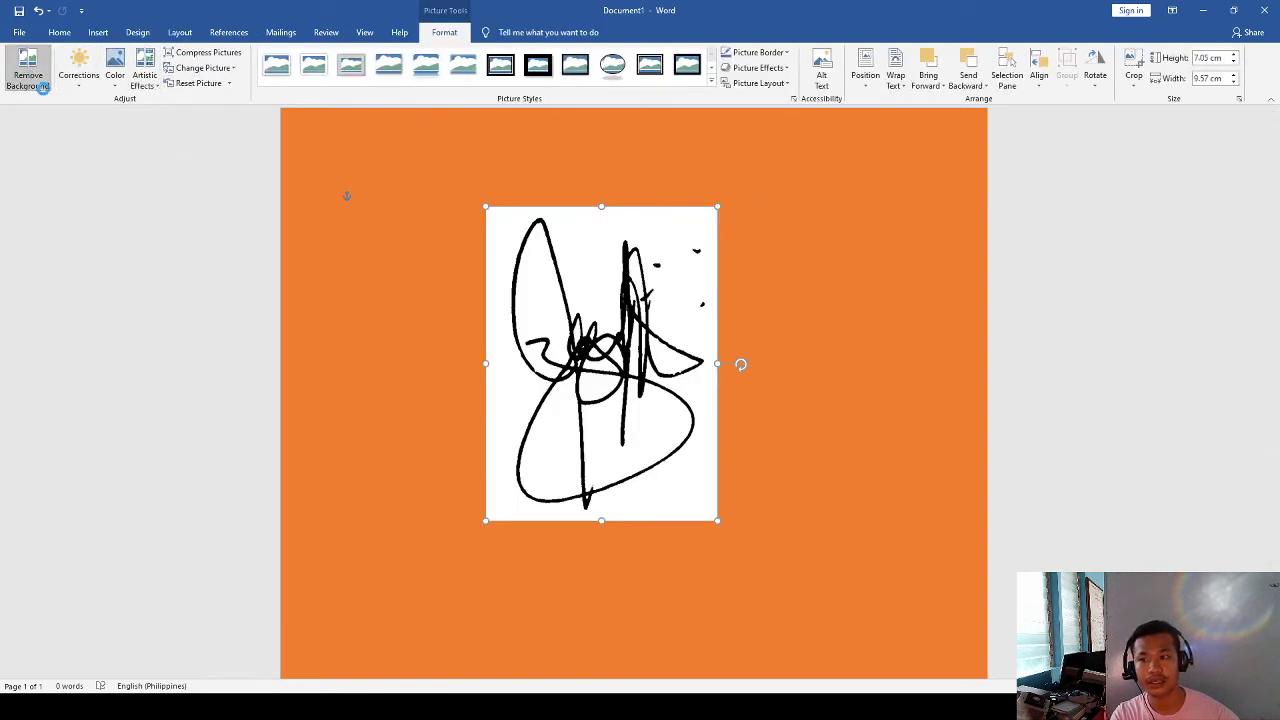
Remove the white box, marking the faint left loop and bottom curve to keep, and accept
click(27, 75)
click(28, 80)
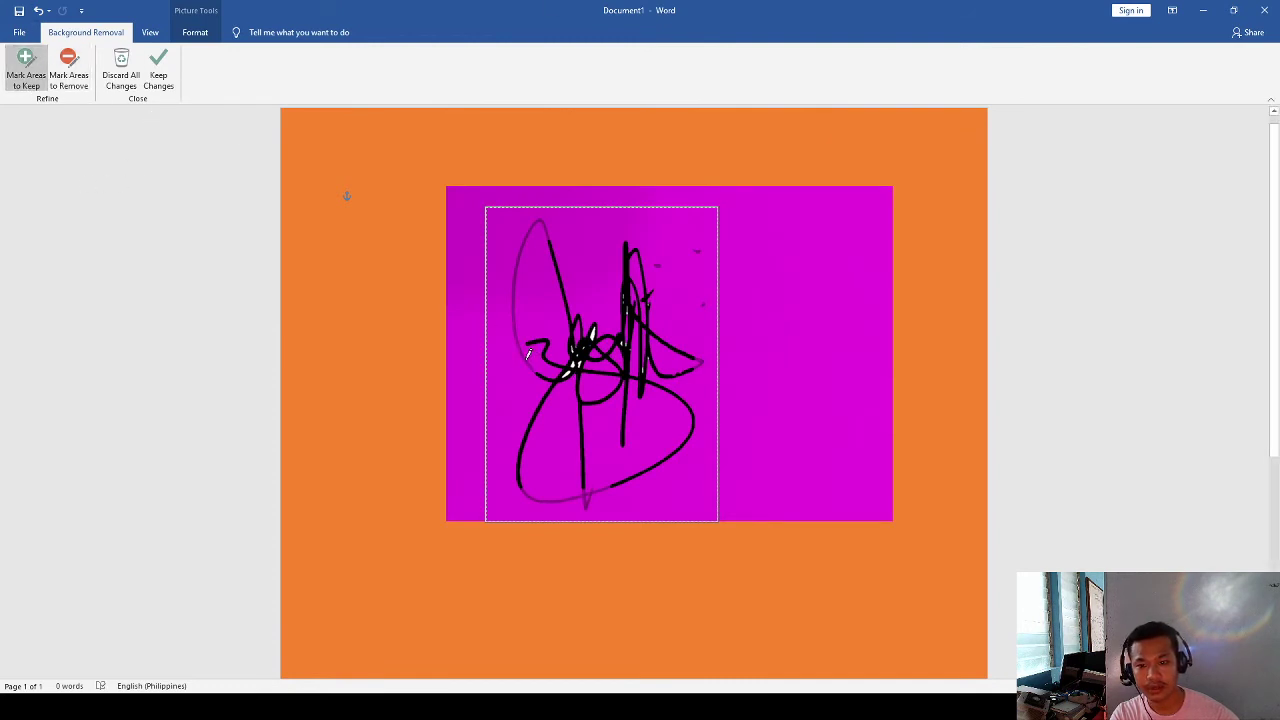
drag(528, 355, 572, 279)
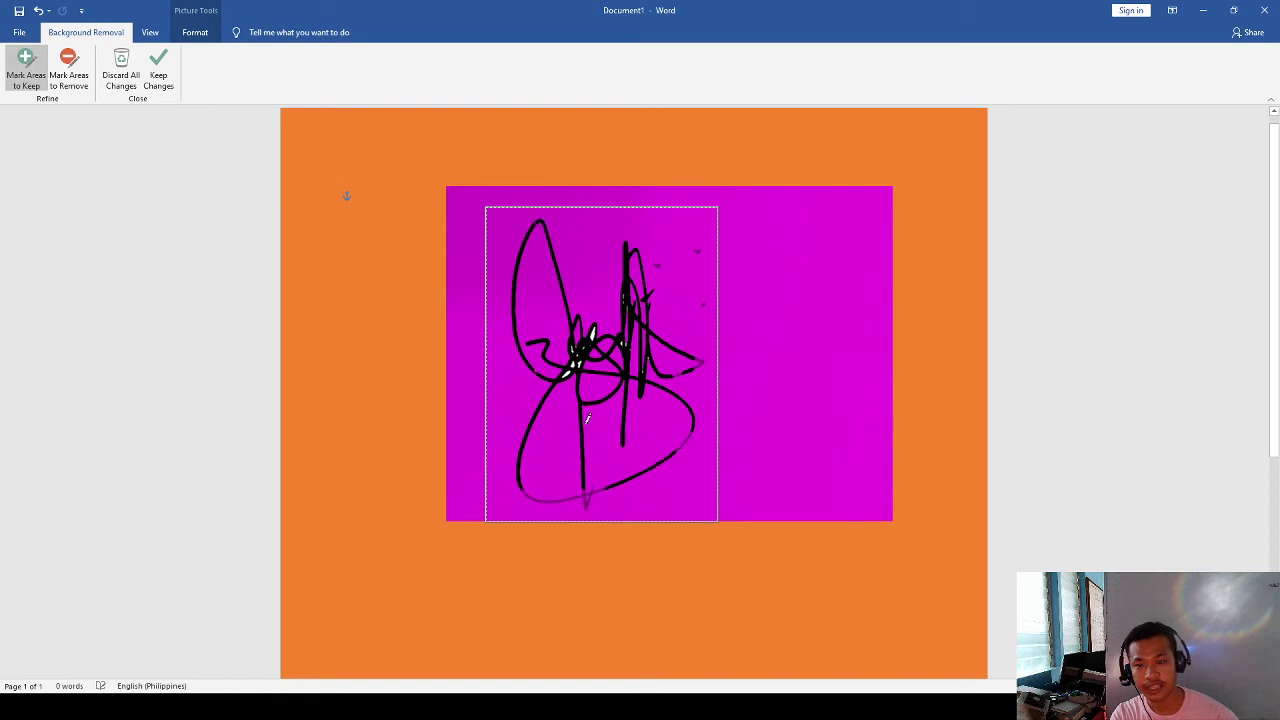
drag(564, 494, 573, 490)
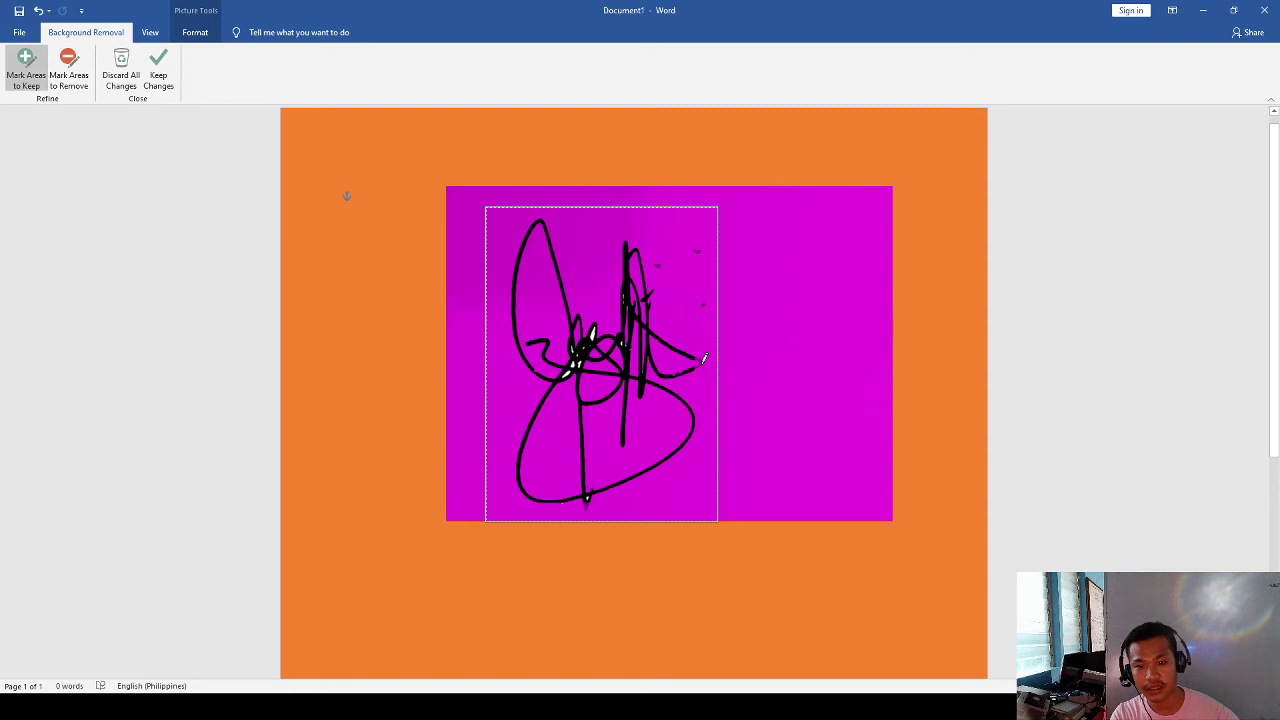
click(68, 70)
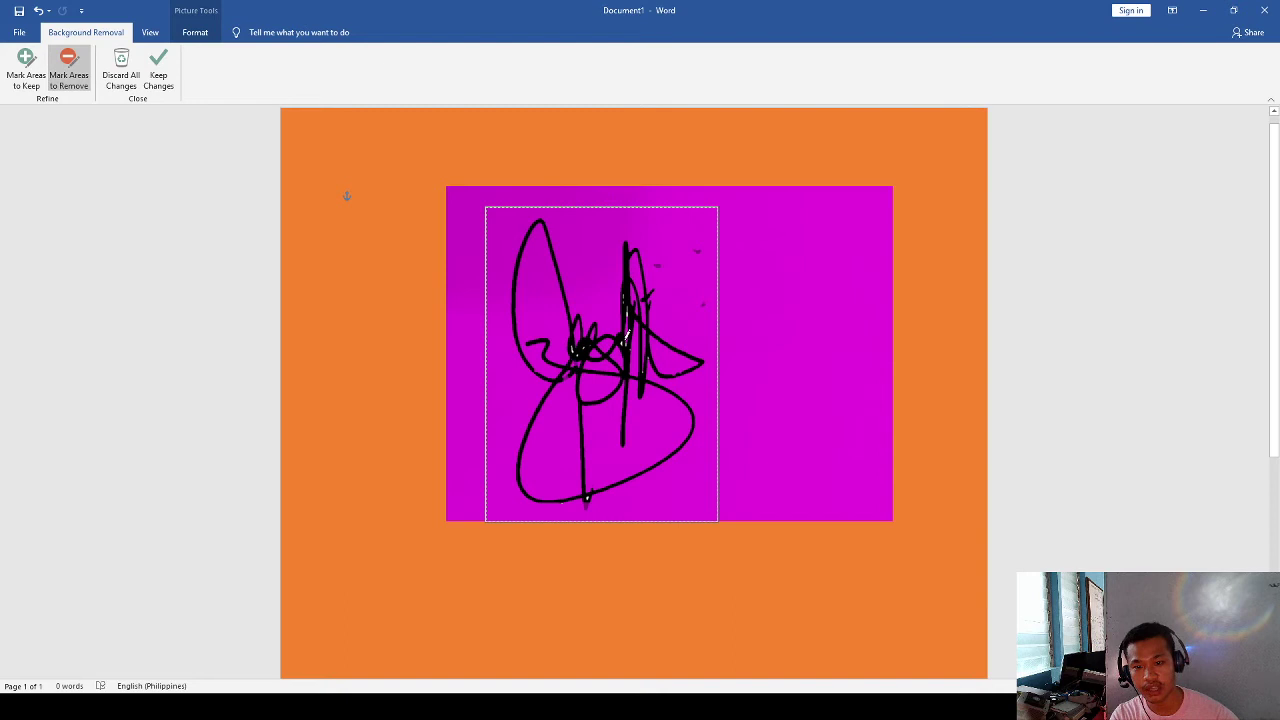
click(158, 70)
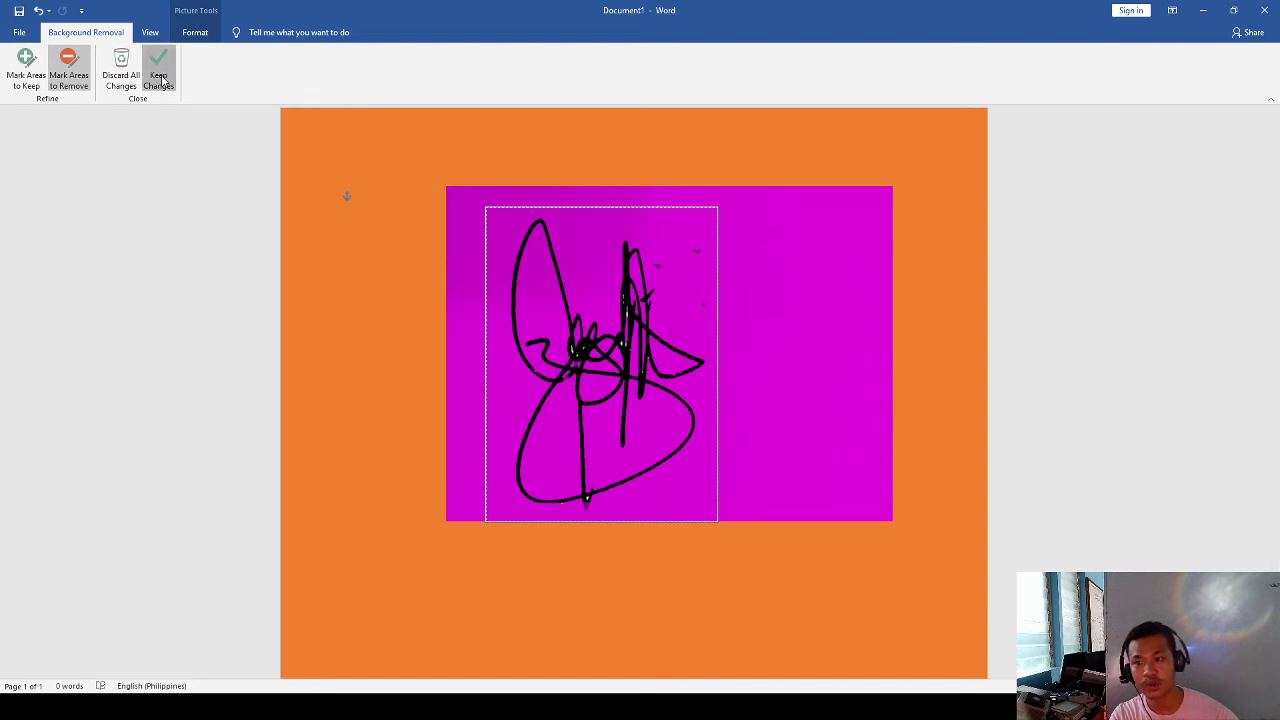
click(998, 467)
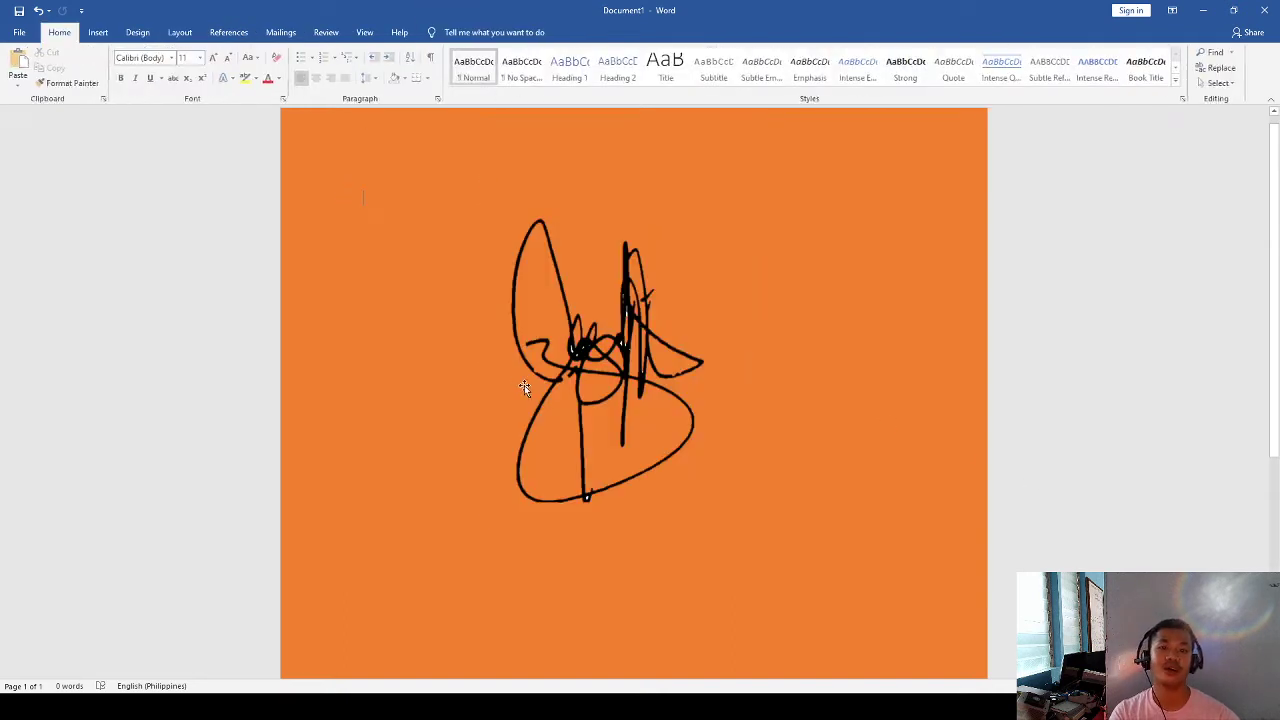
Drag the signature's corner to shrink it to about a third, then set it below centre
click(524, 385)
drag(708, 402, 683, 462)
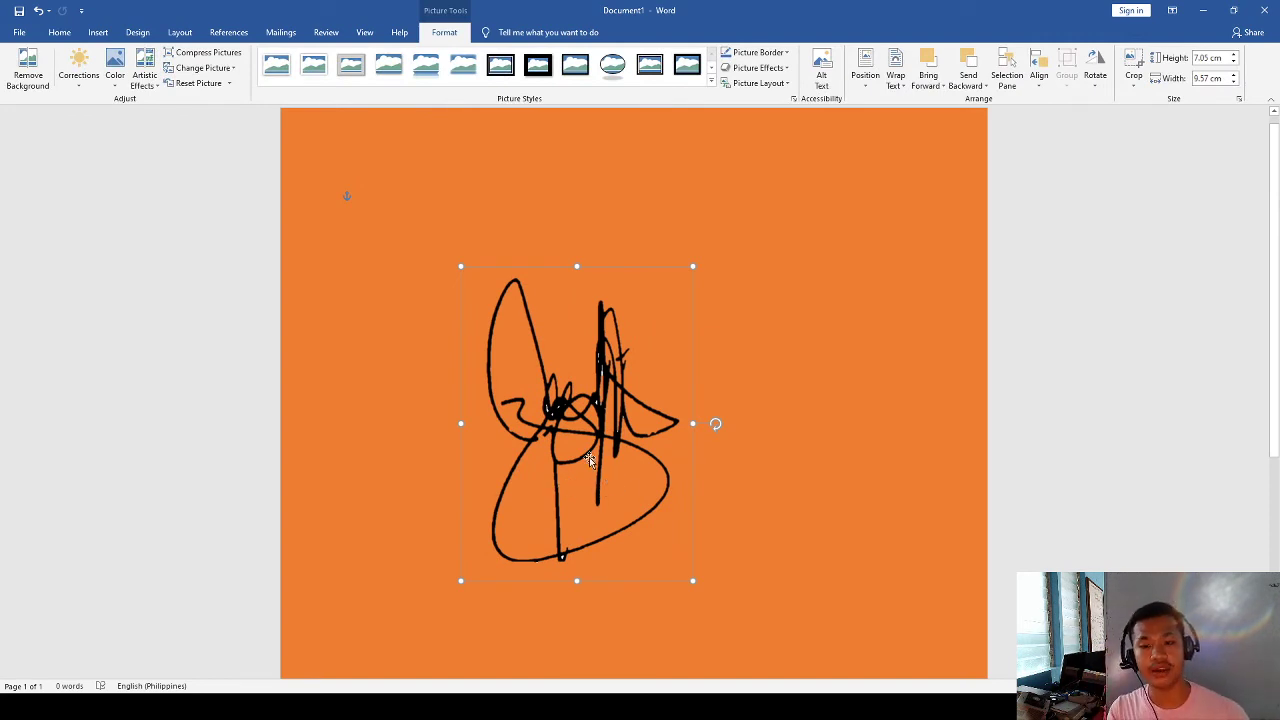
drag(605, 486, 702, 452)
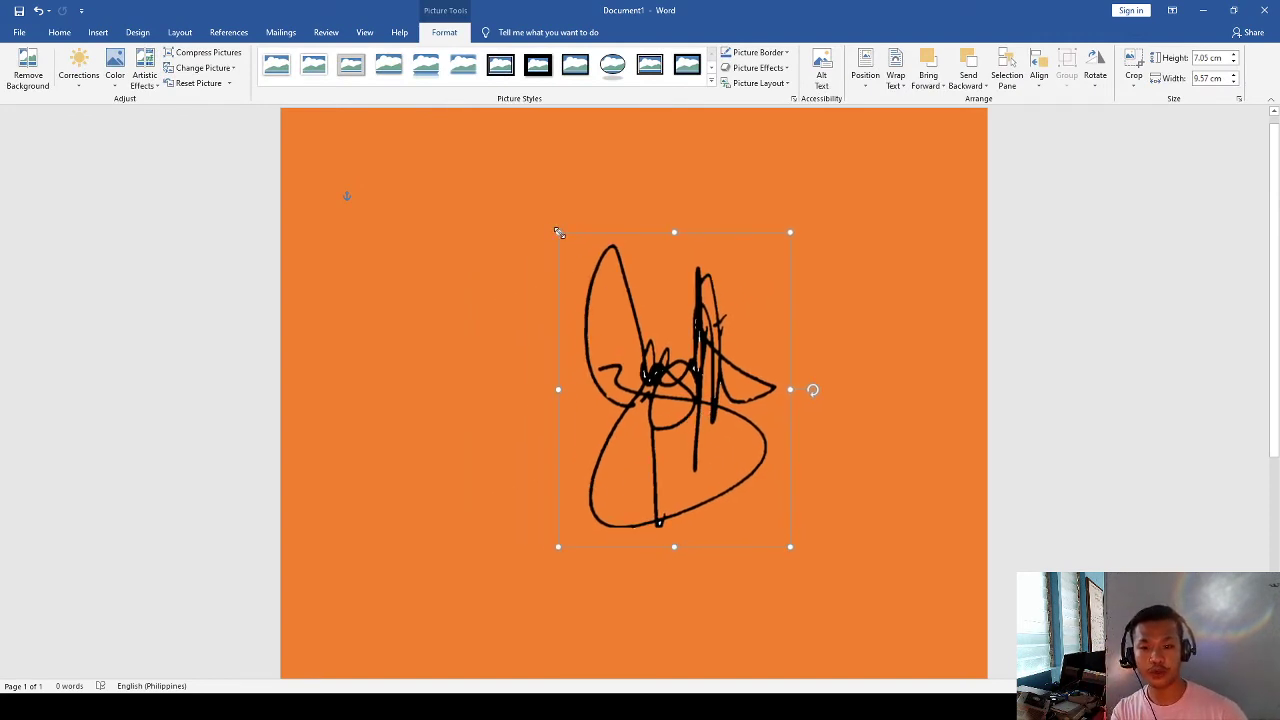
drag(559, 232, 700, 423)
mouse_move(752, 494)
mouse_down()
mouse_move(613, 475)
mouse_move(610, 505)
mouse_move(583, 425)
mouse_up()
Type the name 'CHRIS ICT ED TV' at the top, replacing the stray text
click(681, 427)
text(xgmlgjd)
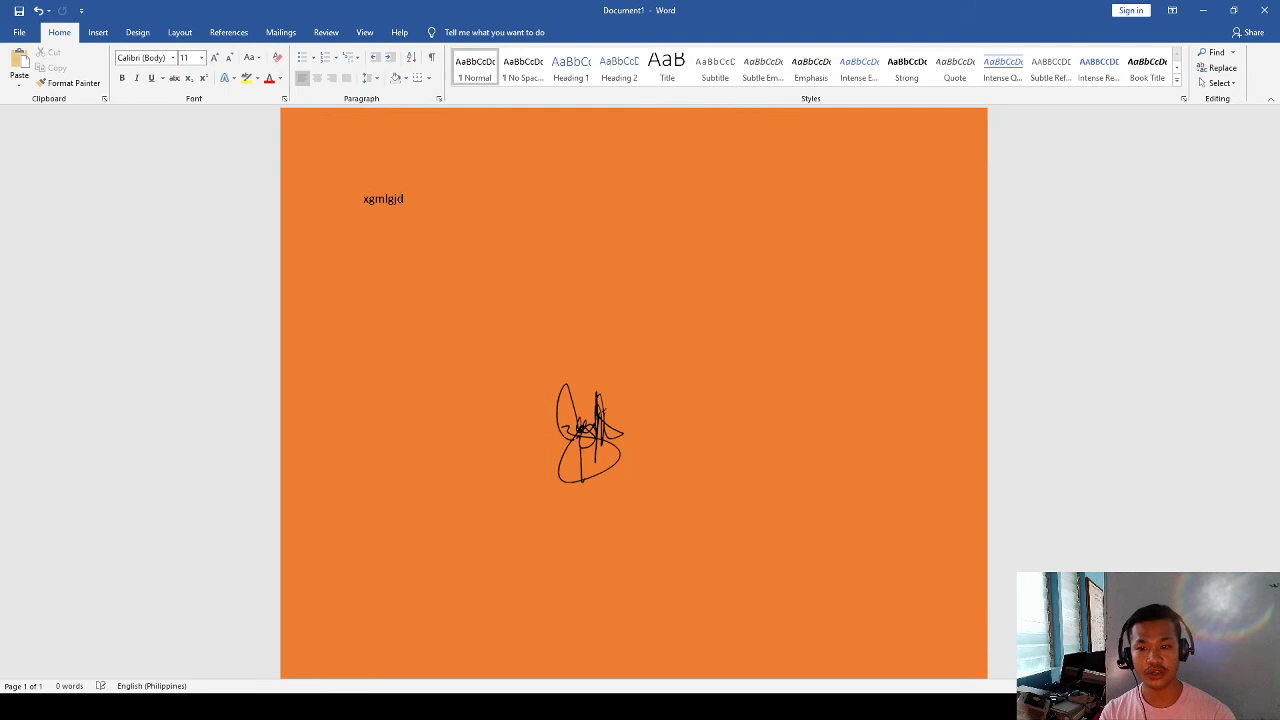
text(gdfkgljdfgjkldfsjgd)
key(ctrl+a)
text(cjhrtio)
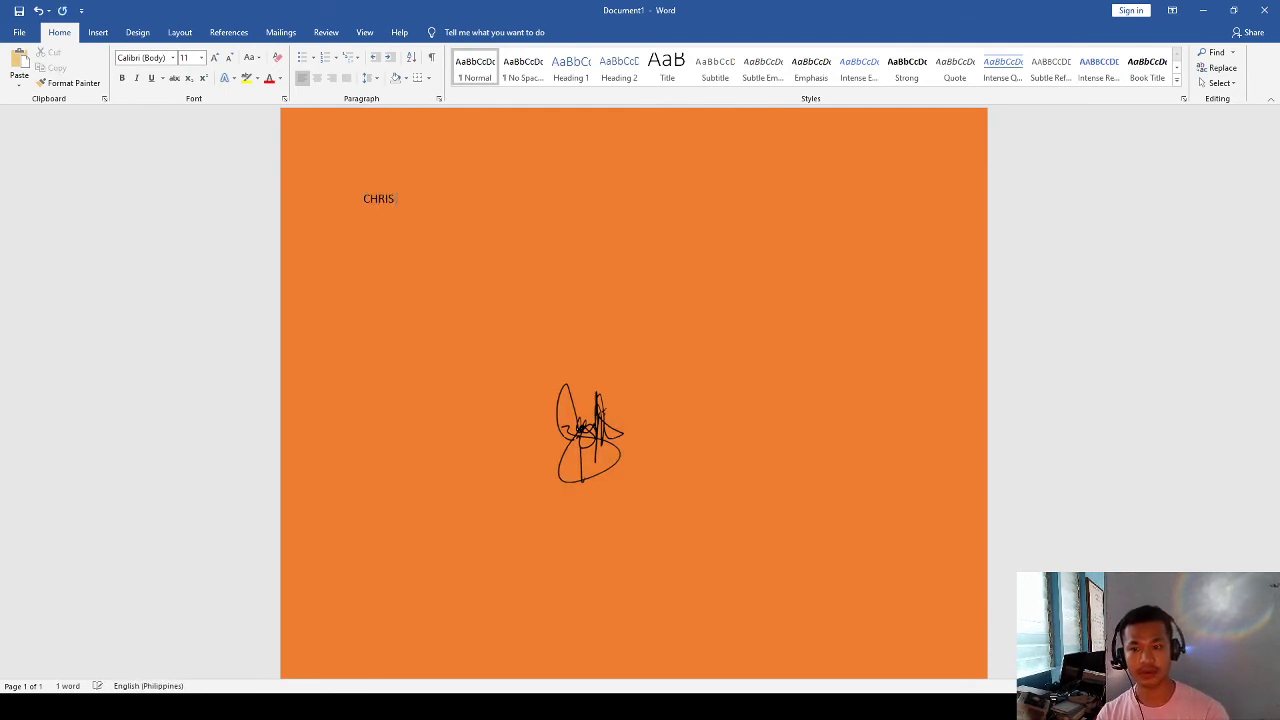
text(ED)
key(BackSpace)
key(BackSpace)
key(BackSpace)
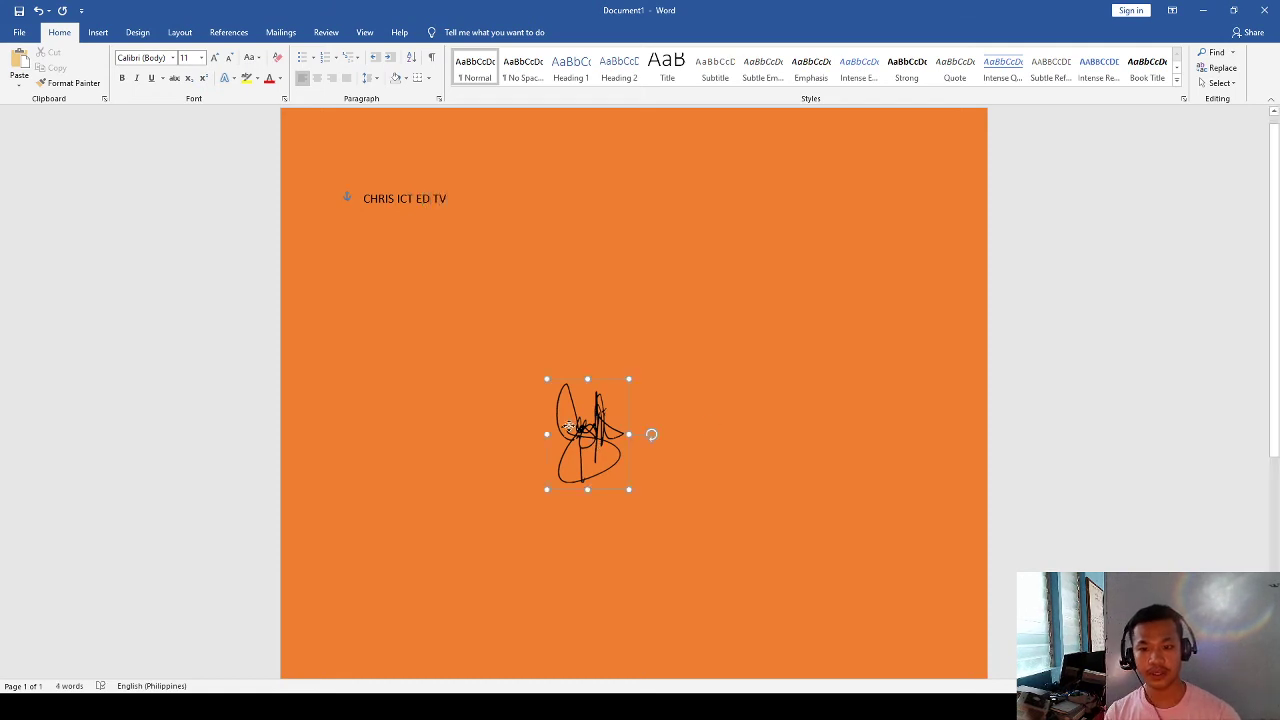
Make the name bold at 16 pt and lay the signature over it, nudged slightly right
drag(567, 427, 379, 175)
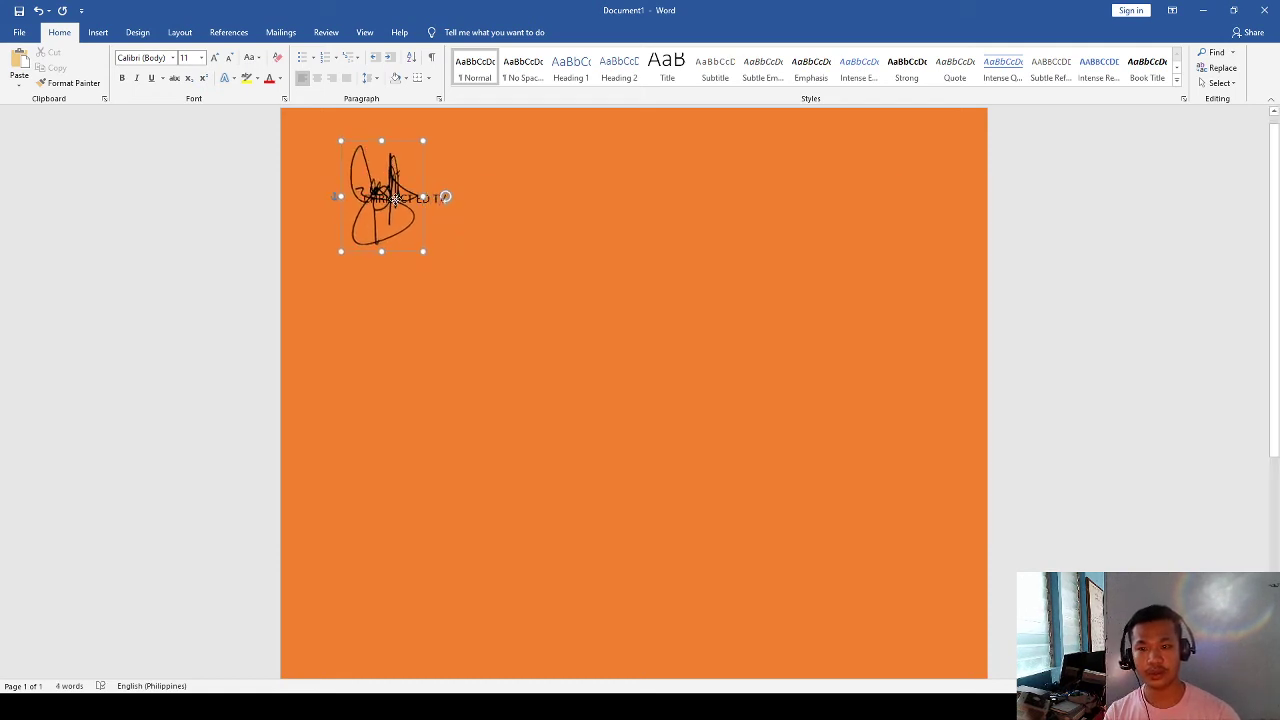
click(528, 262)
key(ctrl+a)
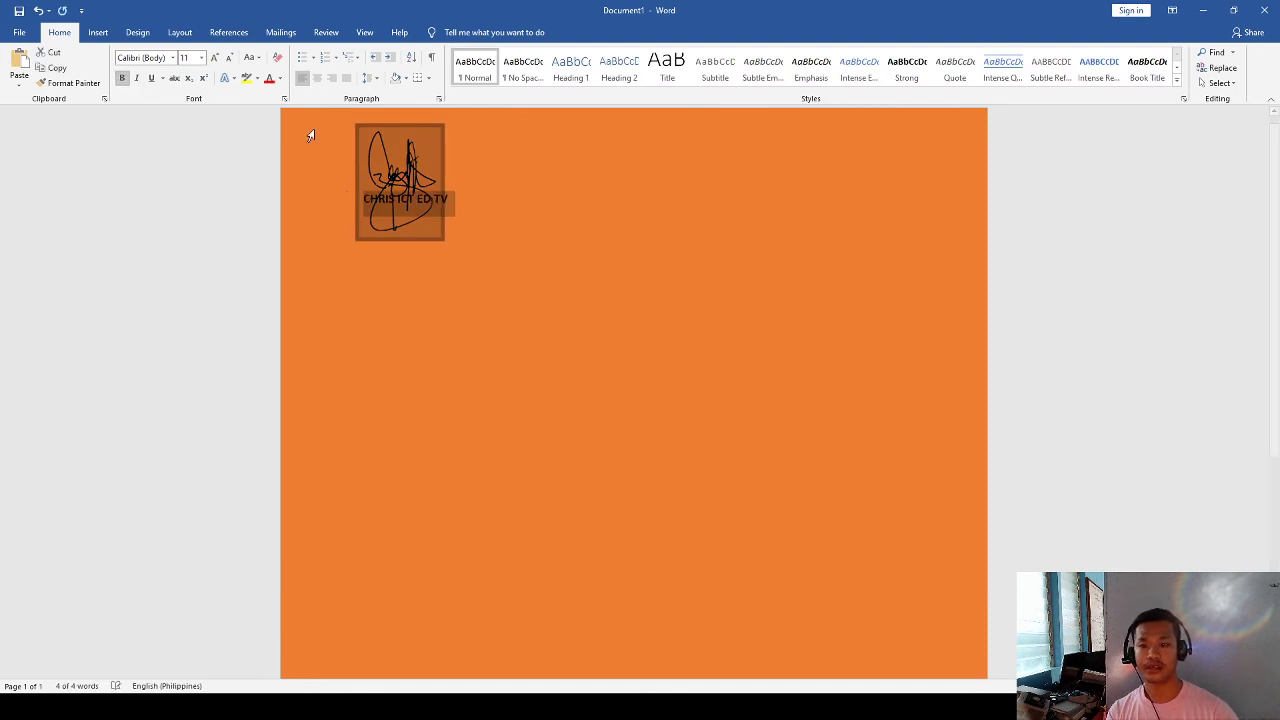
click(214, 57)
click(214, 57)
click(404, 177)
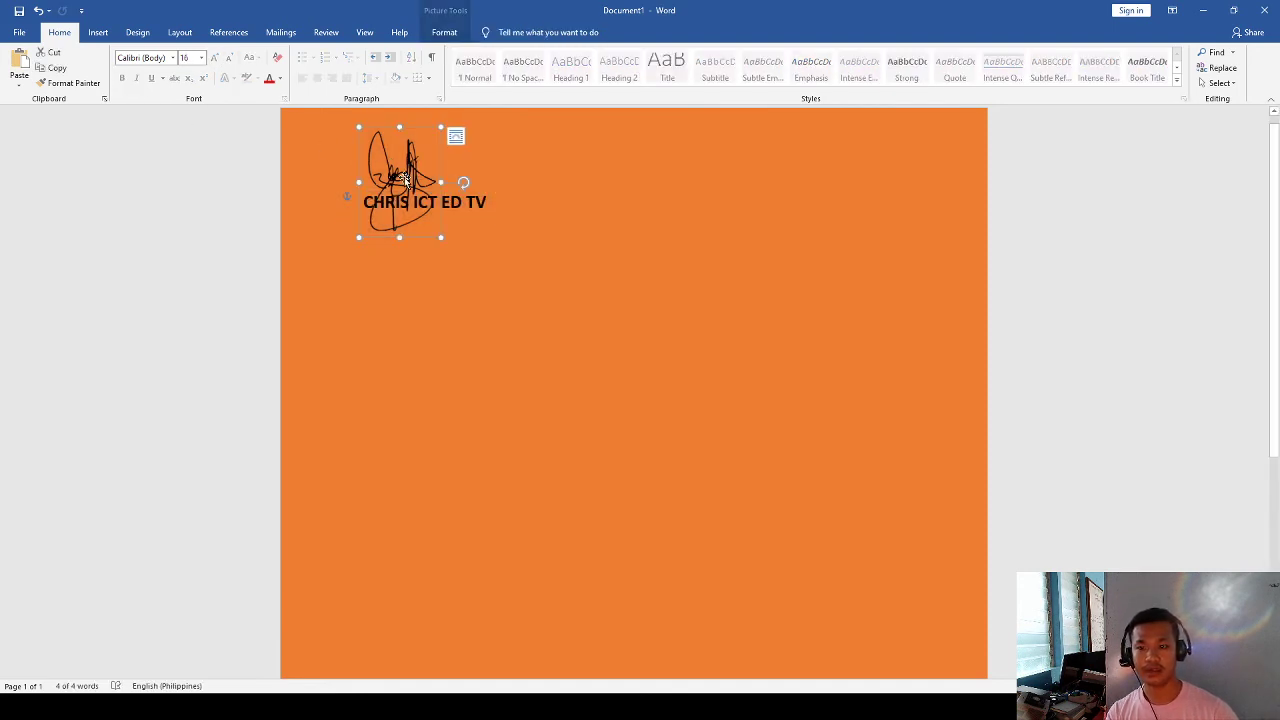
drag(404, 177, 430, 176)
click(497, 274)
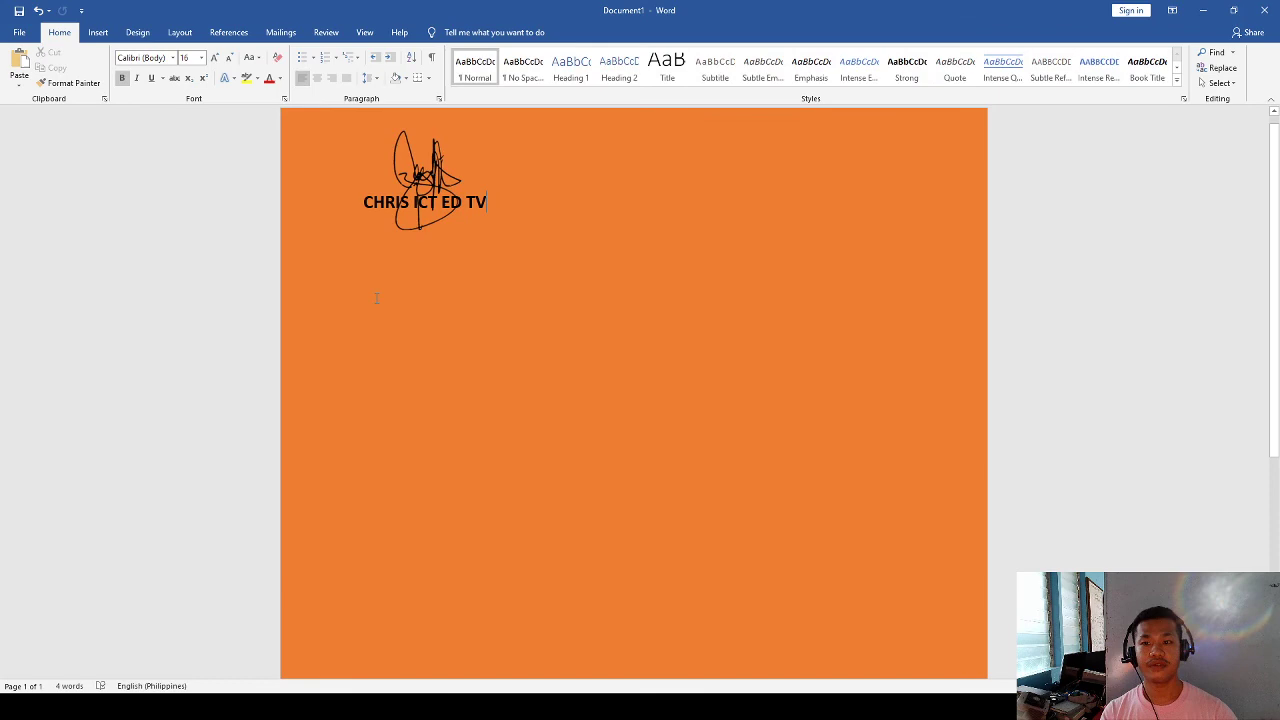